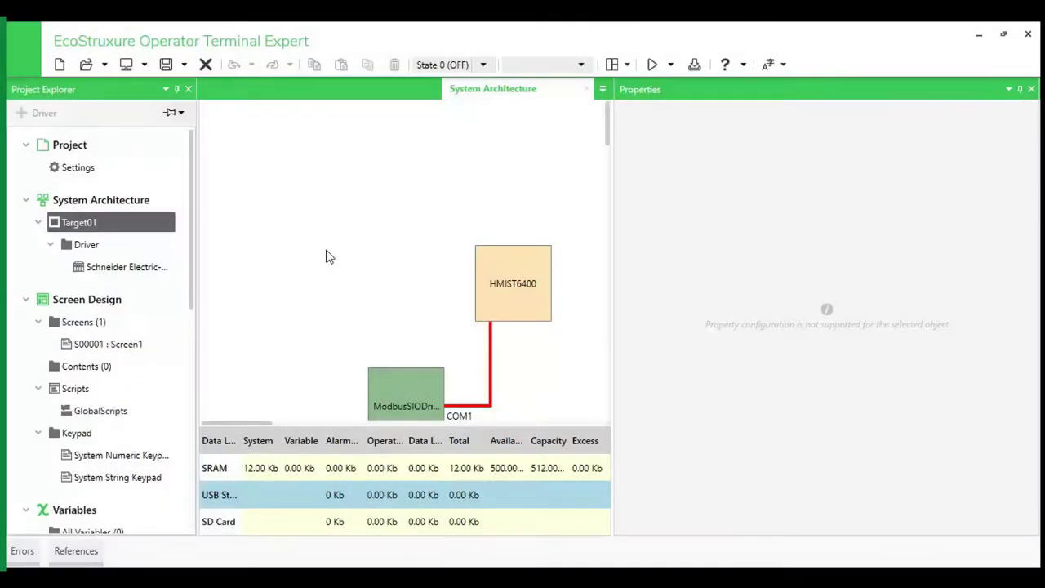
Review Target01's transfer method options, leaving it set to USB Cable.
left_click(93, 226)
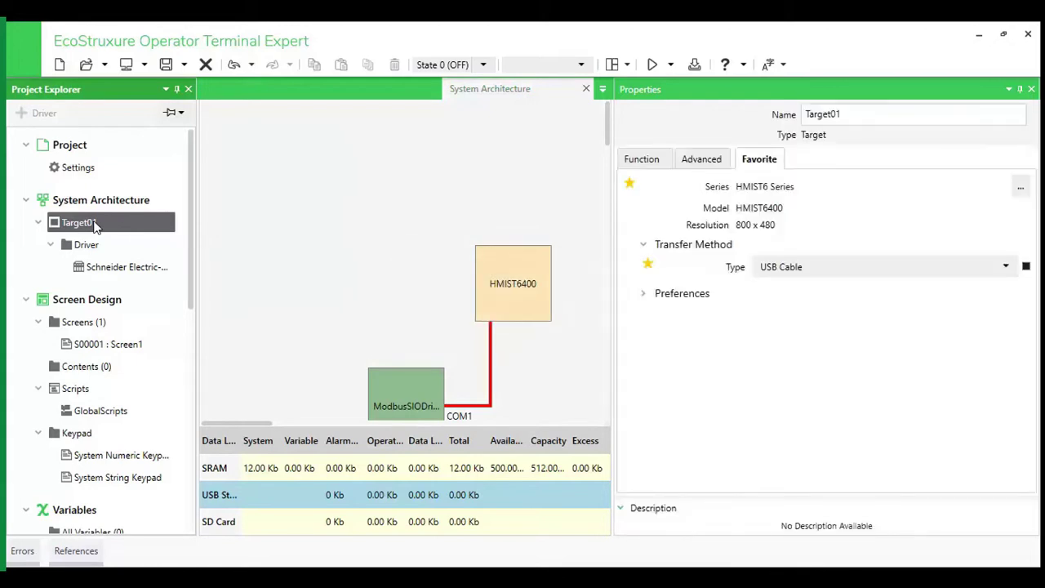
left_click(803, 273)
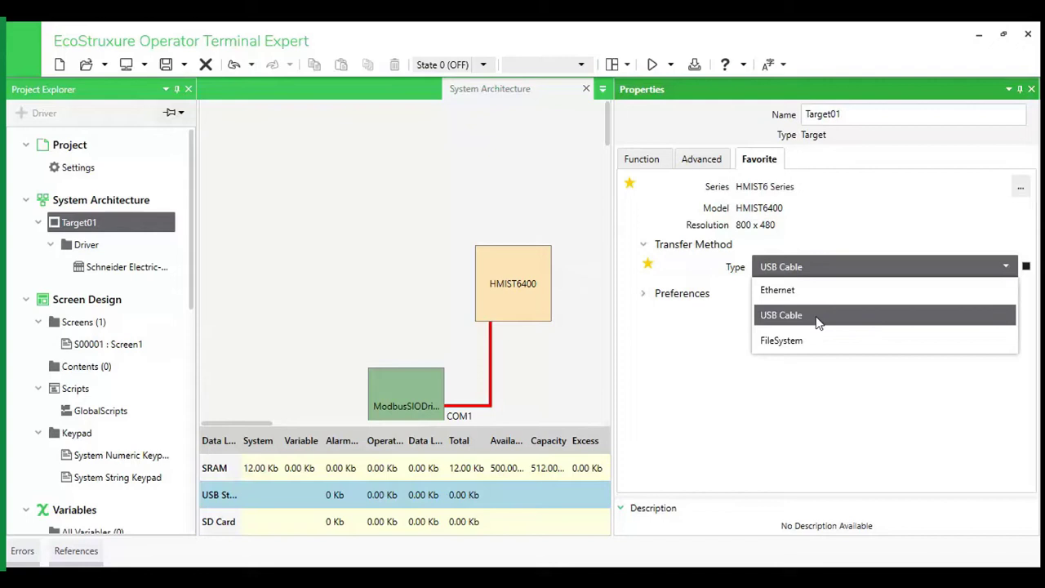
left_click(817, 320)
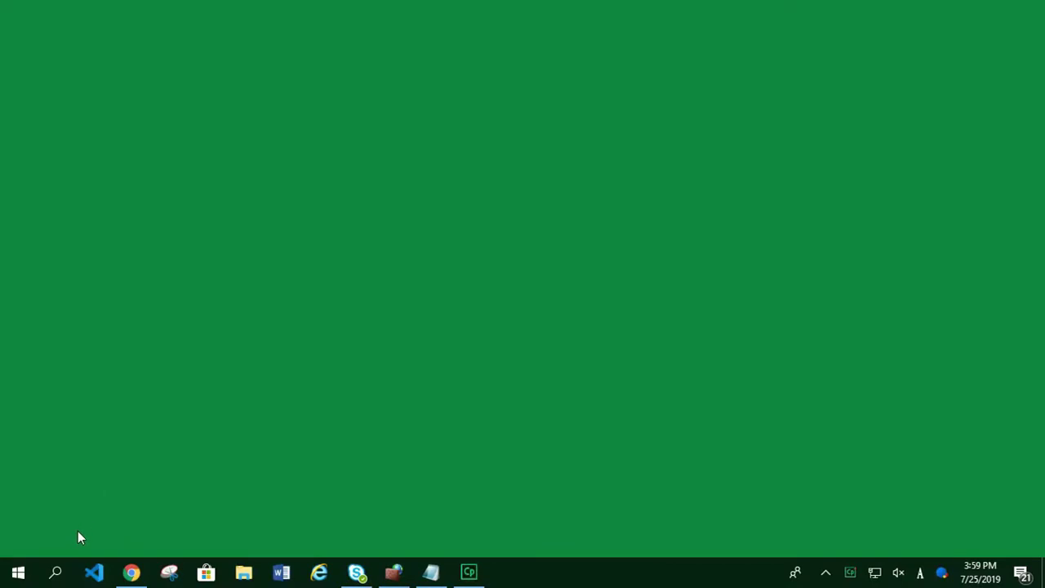
Launch wf.msc from Windows Search to open the advanced firewall console.
left_click(63, 574)
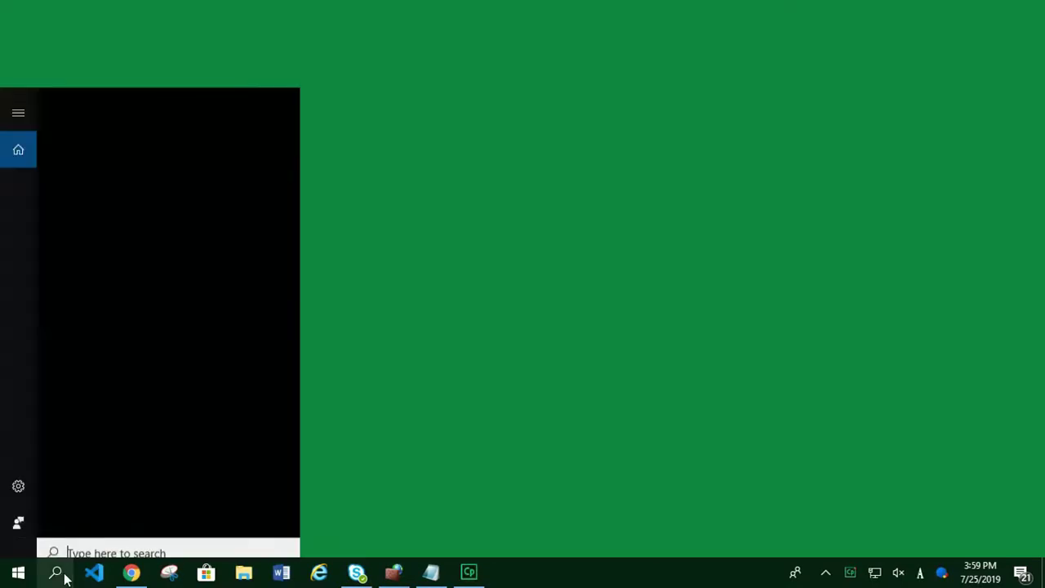
type("wf")
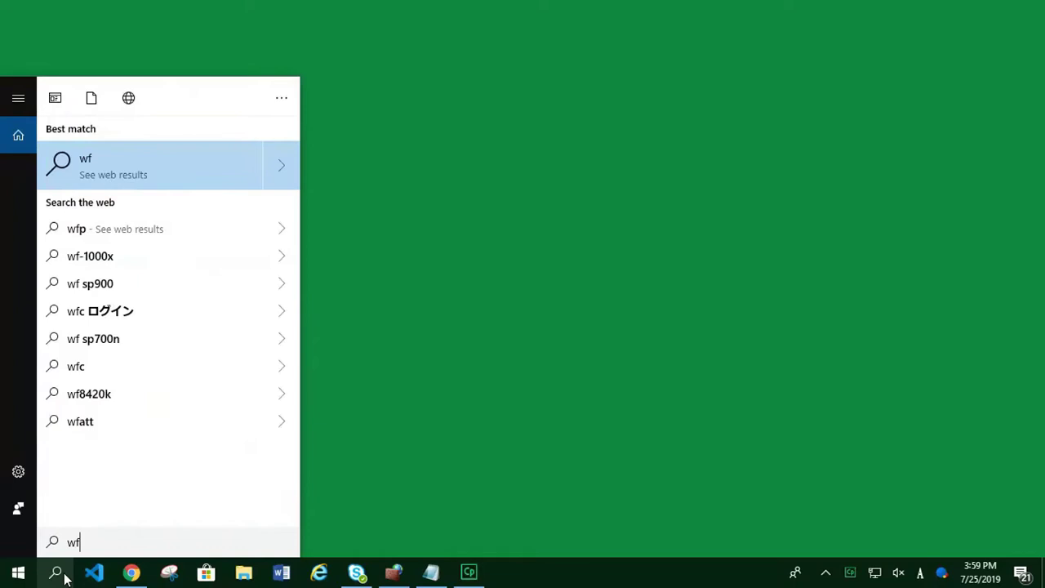
type(".msc")
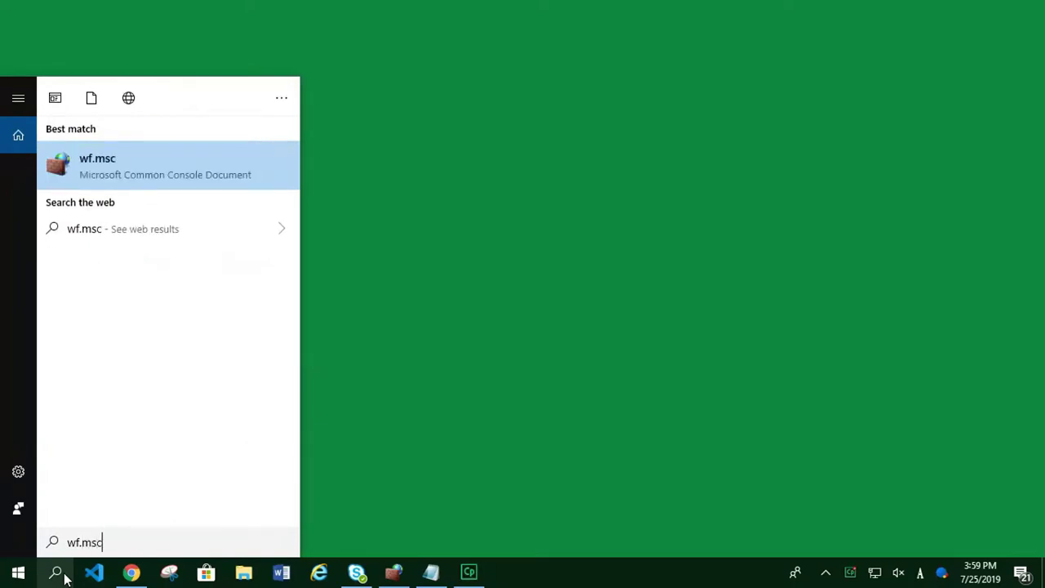
key("Return")
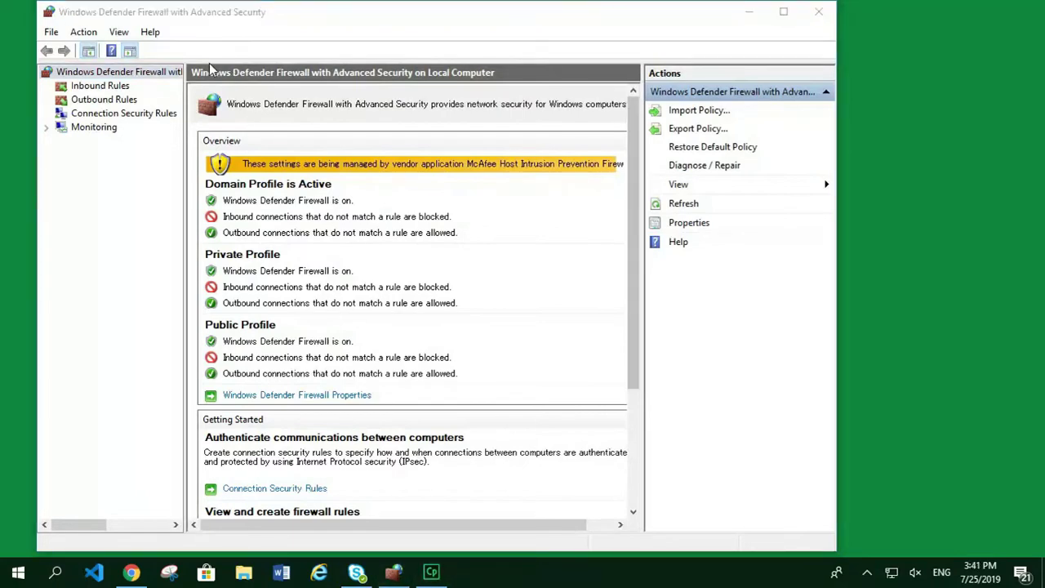
Customize the firewall's IPsec defaults and choose Advanced key exchange.
right_click(163, 75)
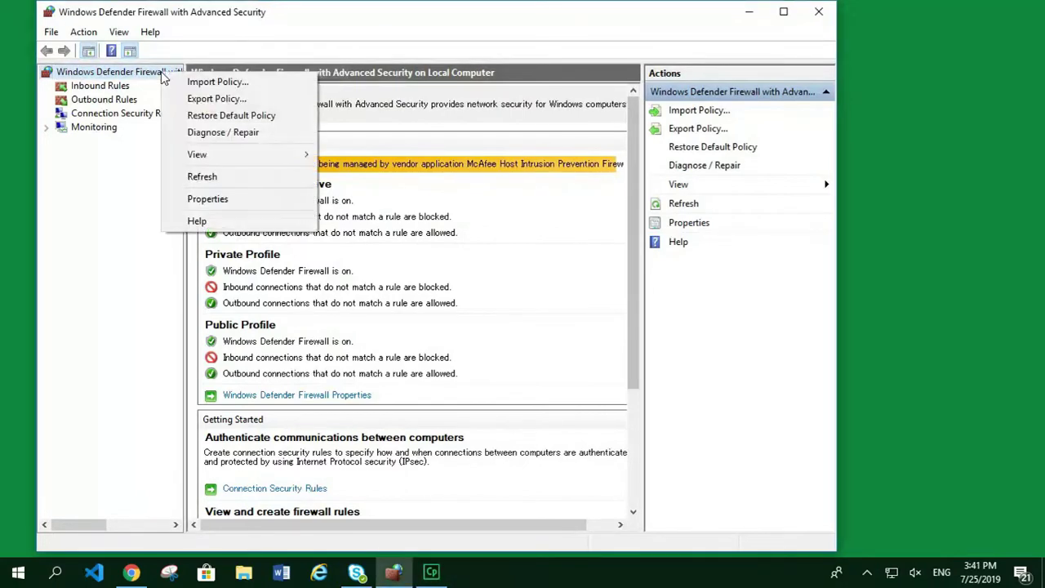
left_click(201, 198)
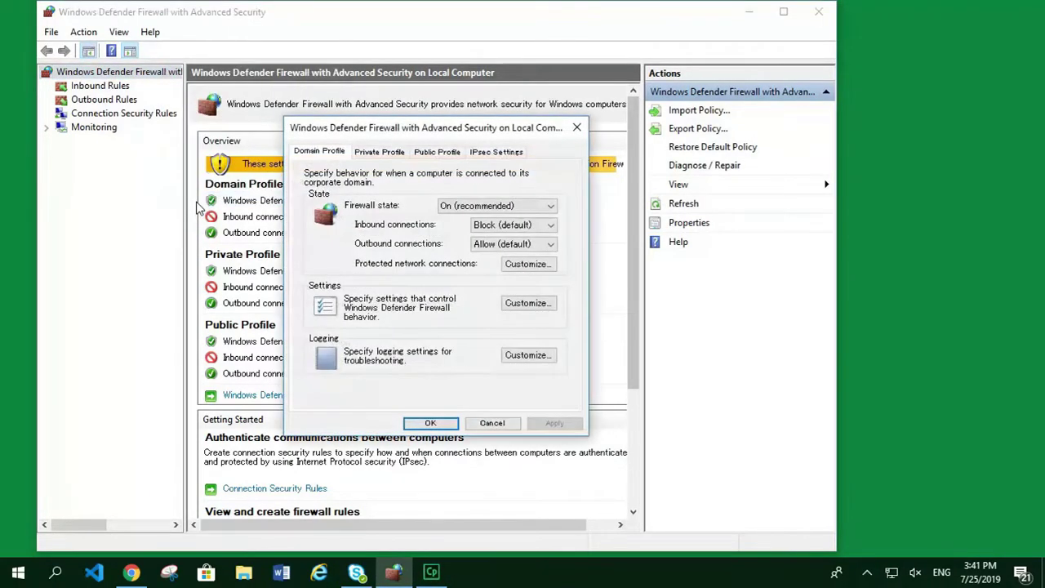
left_click(491, 152)
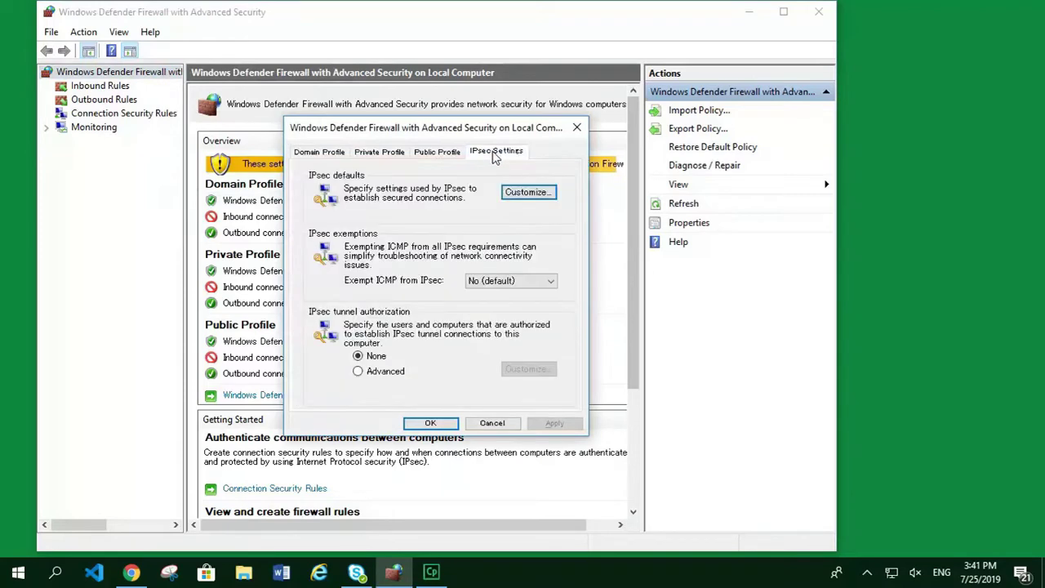
left_click(527, 192)
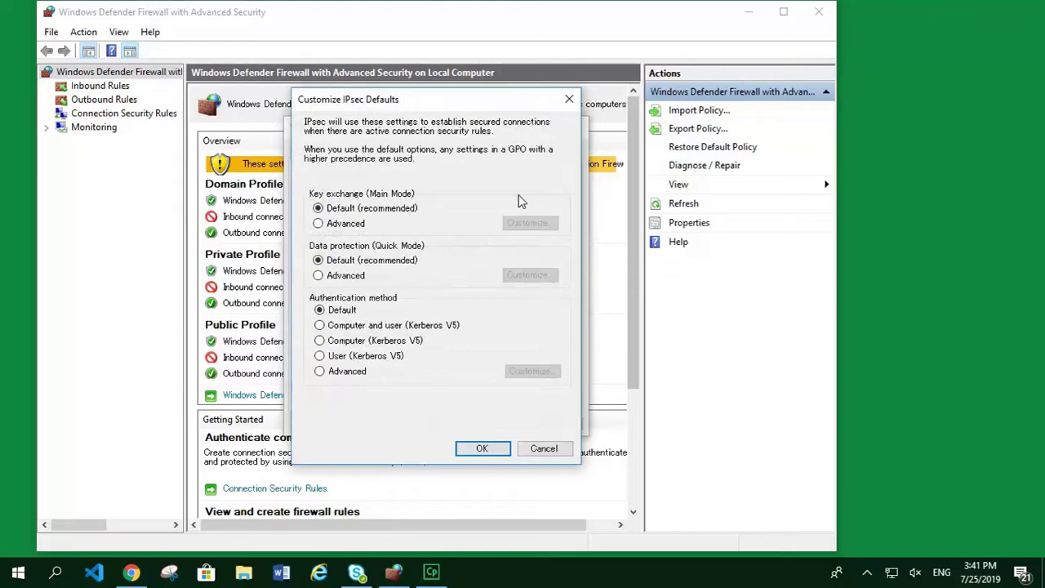
left_click(346, 223)
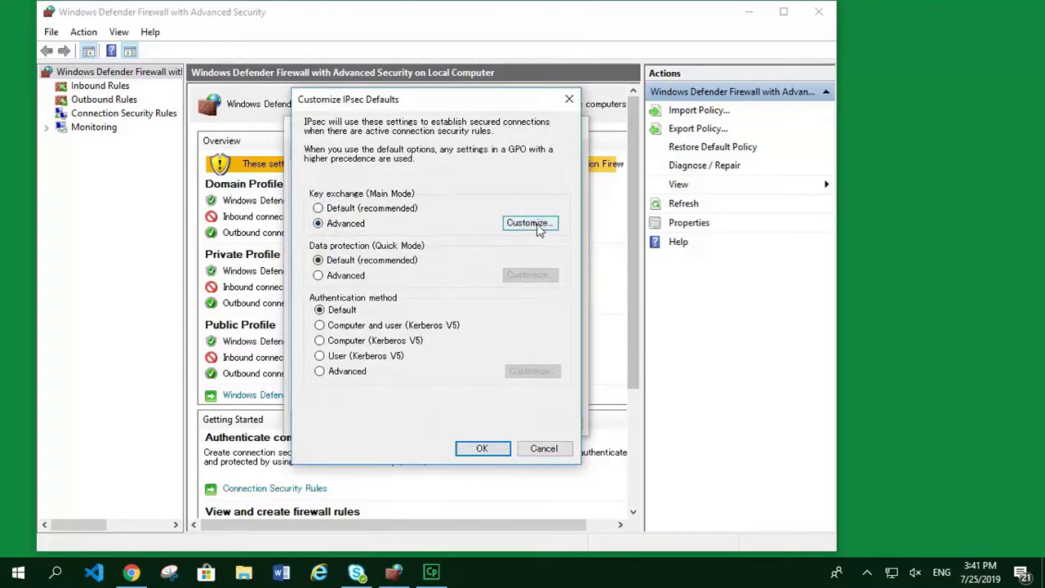
Add a SHA-256, AES-CBC 128, Diffie-Hellman Group 14 key exchange method and save.
left_click(530, 224)
left_click(274, 281)
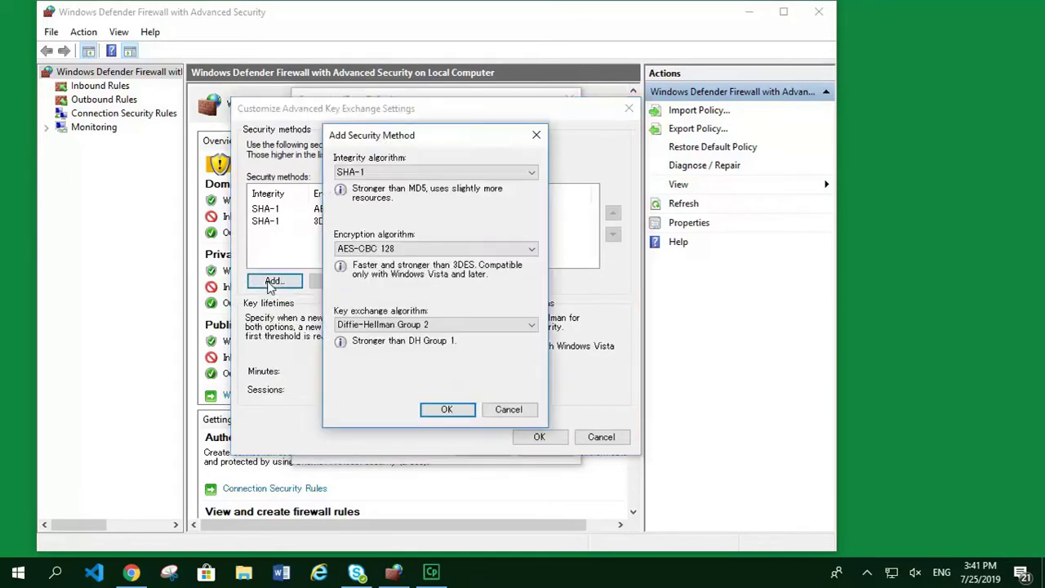
left_click(474, 173)
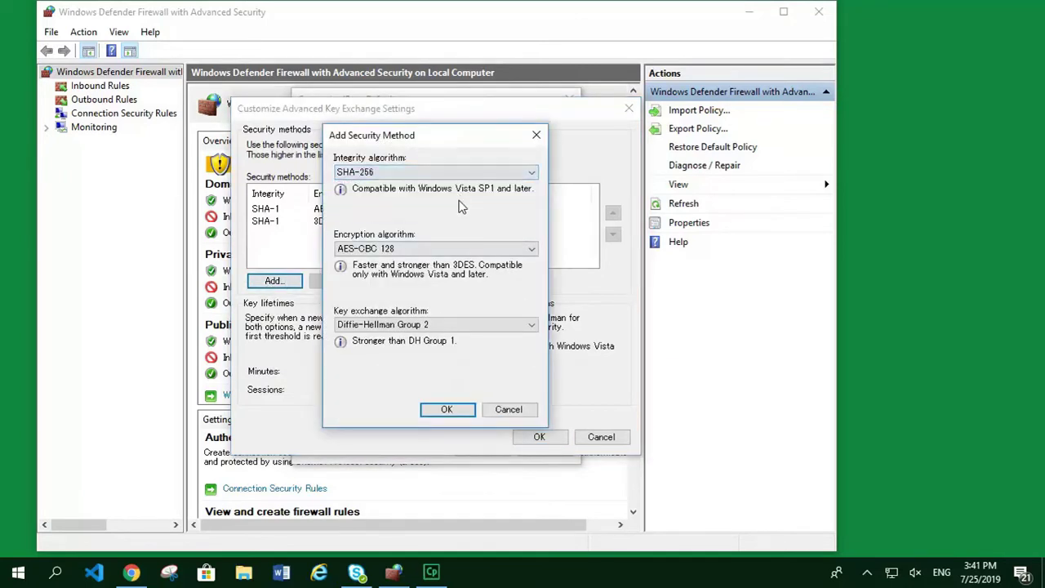
left_click(442, 249)
left_click(433, 280)
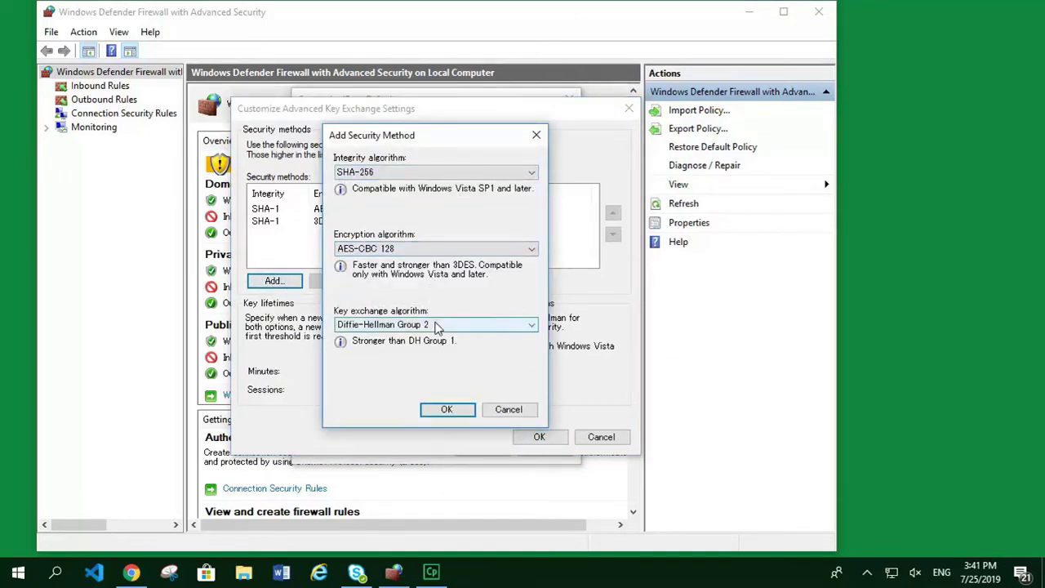
left_click(438, 325)
left_click(439, 365)
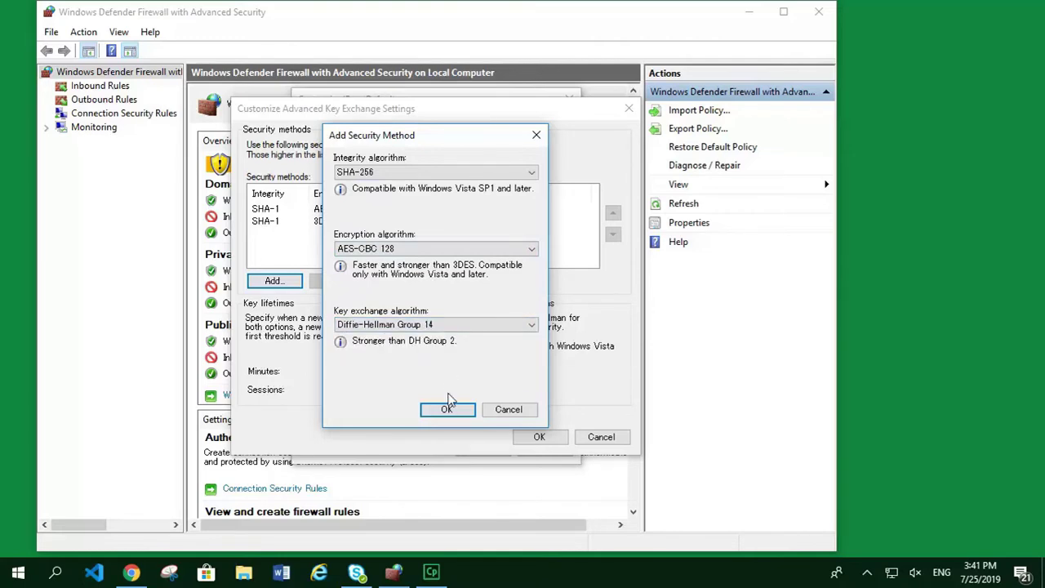
left_click(447, 411)
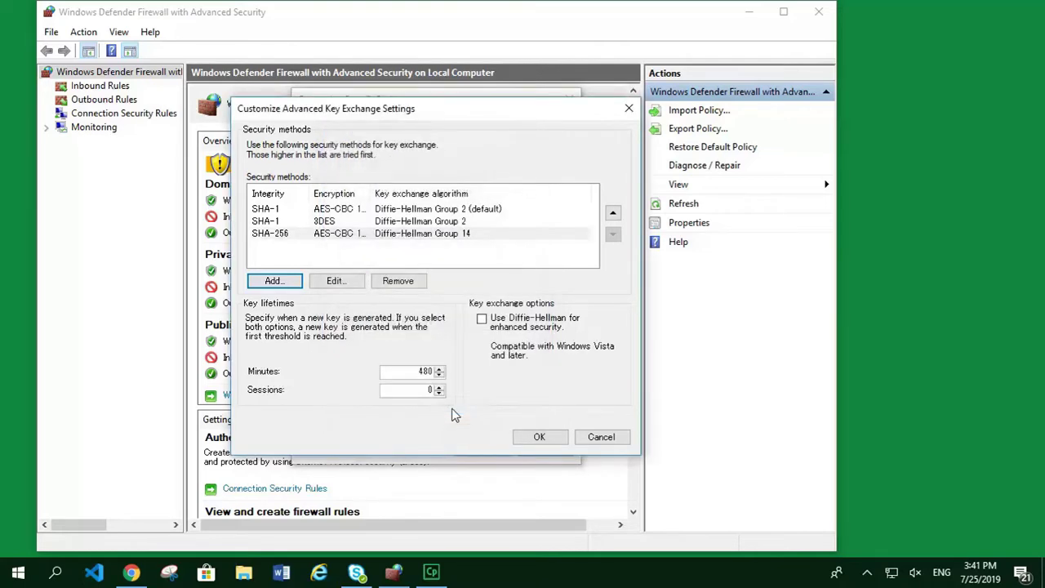
left_click(539, 437)
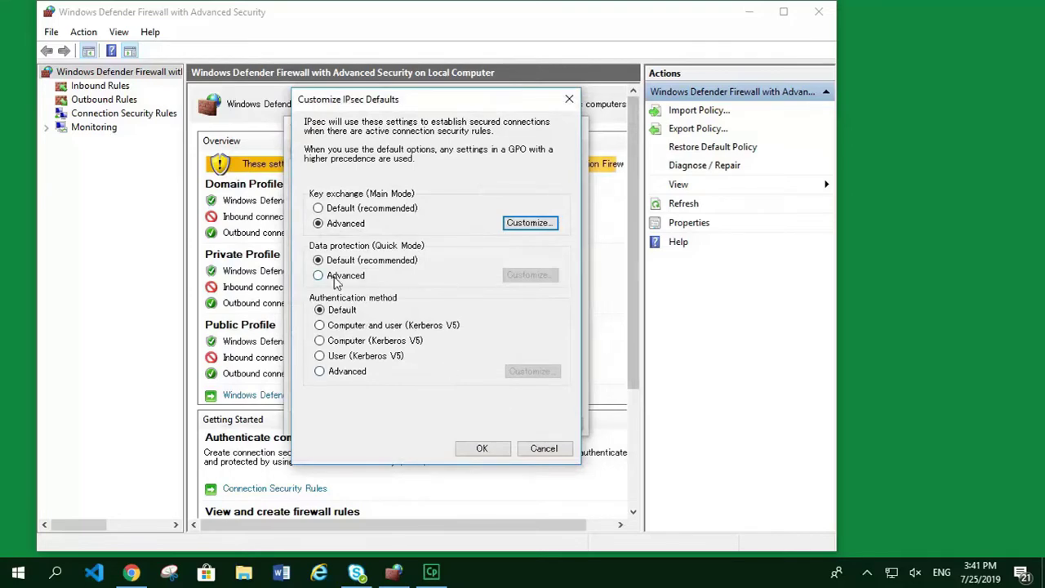
Set data protection to Advanced, requiring encryption for all connection security rules.
left_click(335, 278)
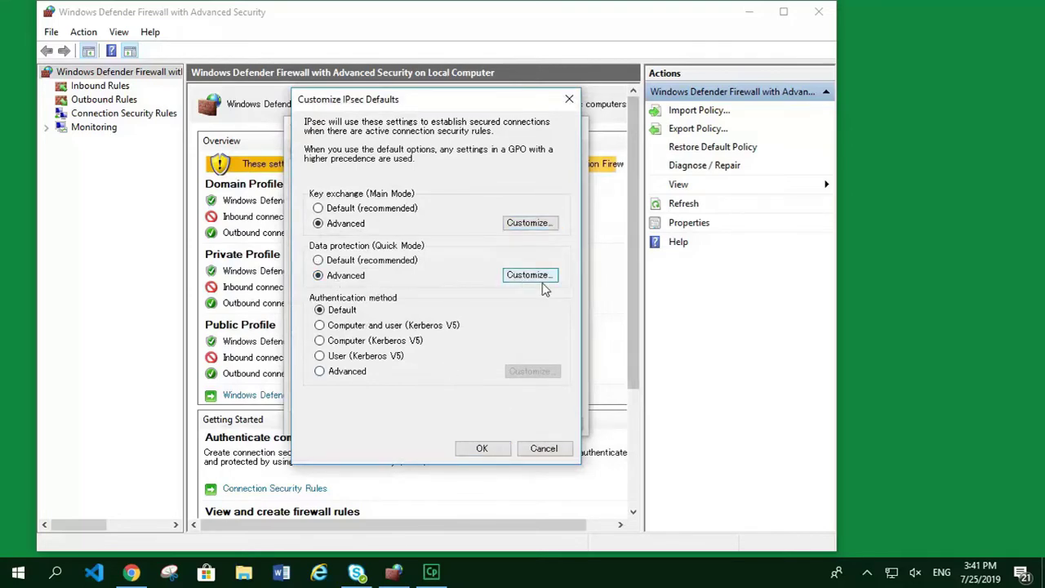
left_click(529, 276)
left_click(171, 155)
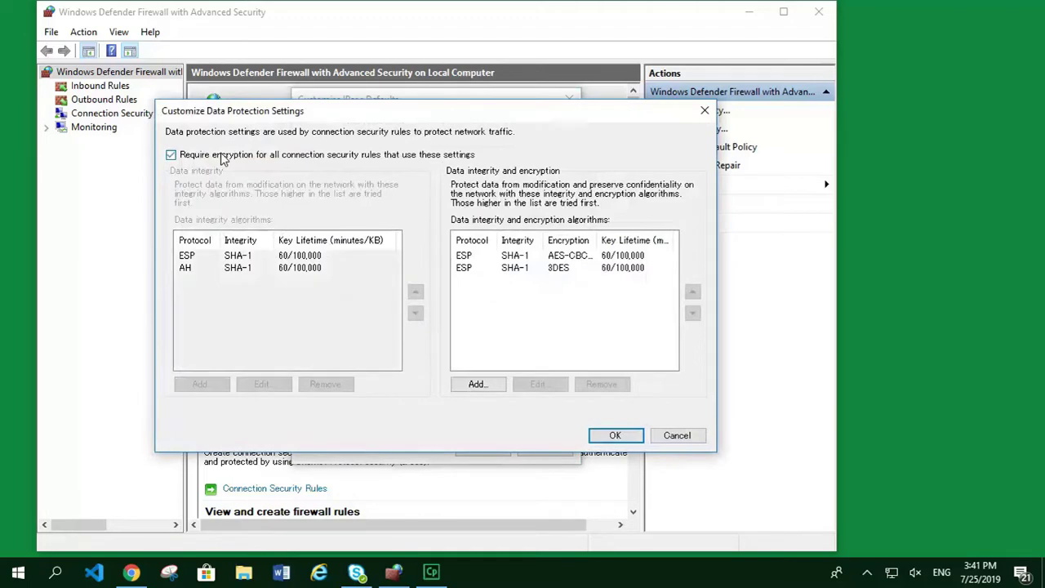
left_click(555, 260)
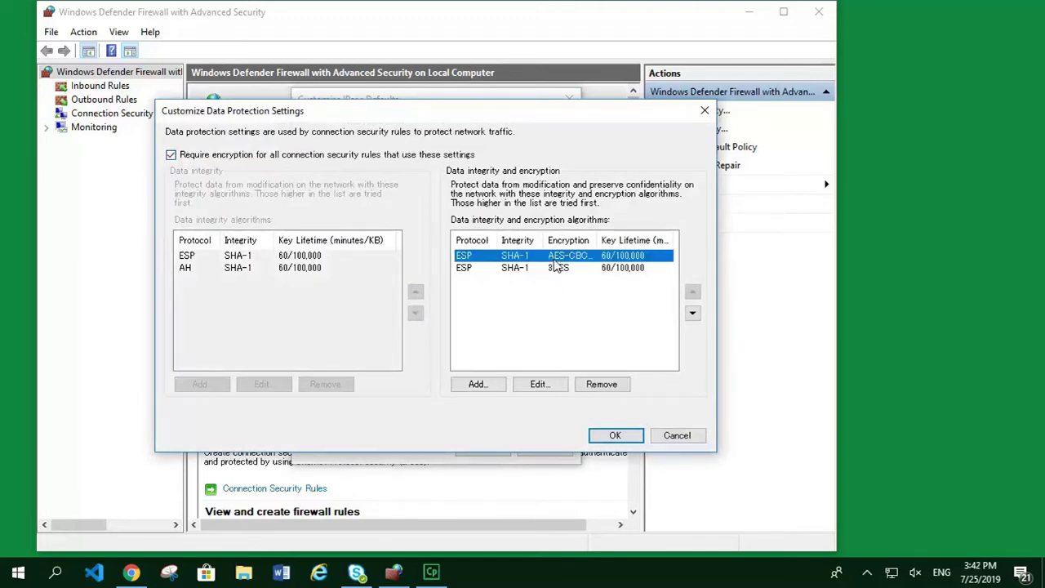
left_click(615, 439)
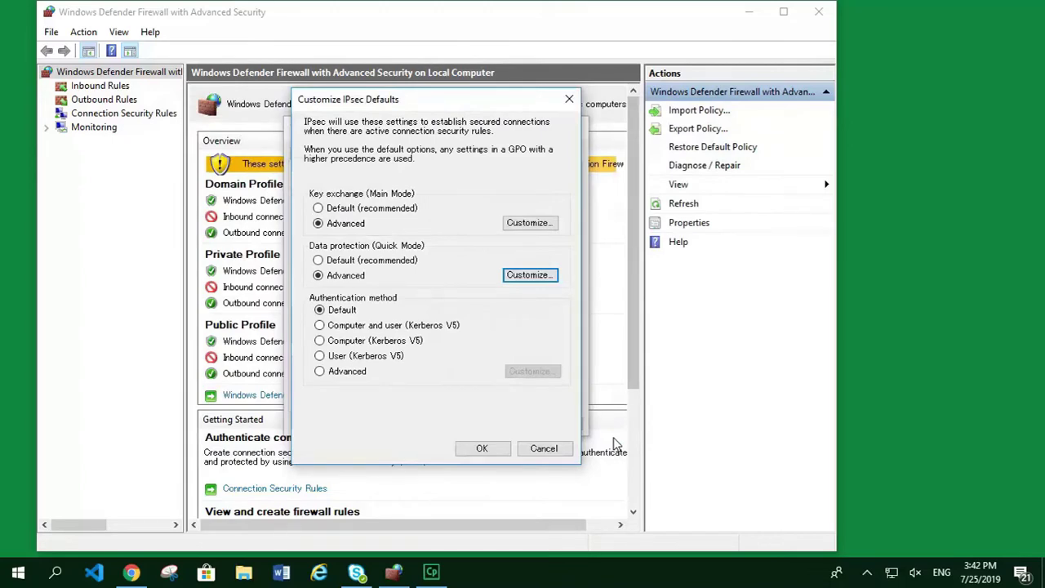
Save the IPsec defaults and start a new Custom connection security rule.
left_click(498, 449)
left_click(439, 427)
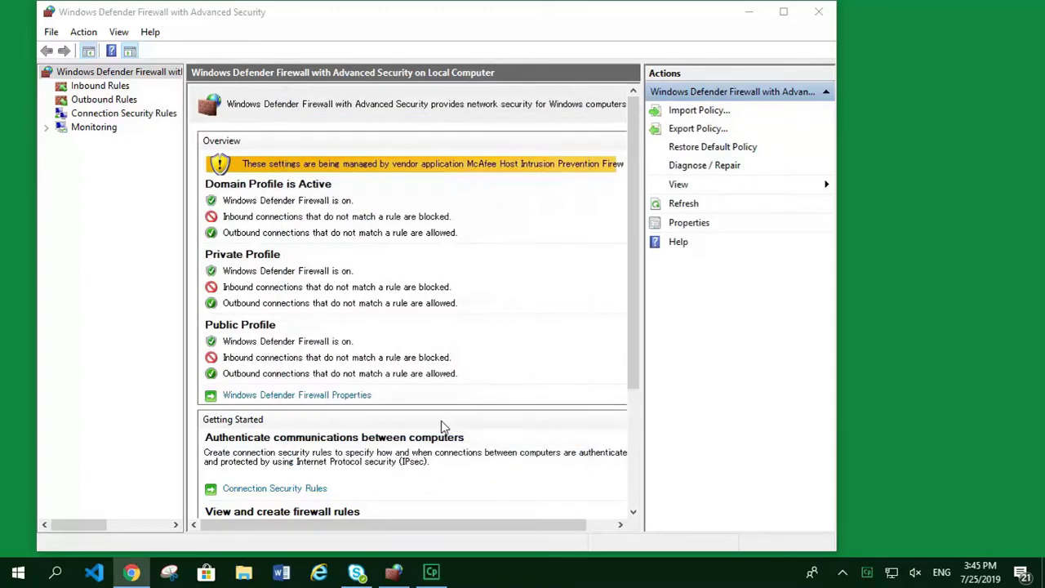
left_click(143, 117)
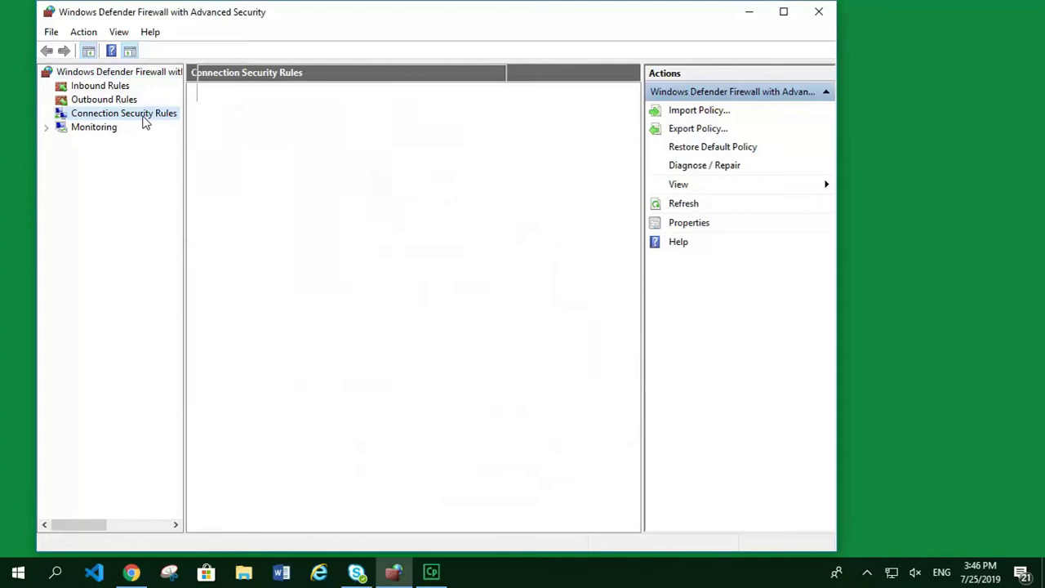
right_click(145, 121)
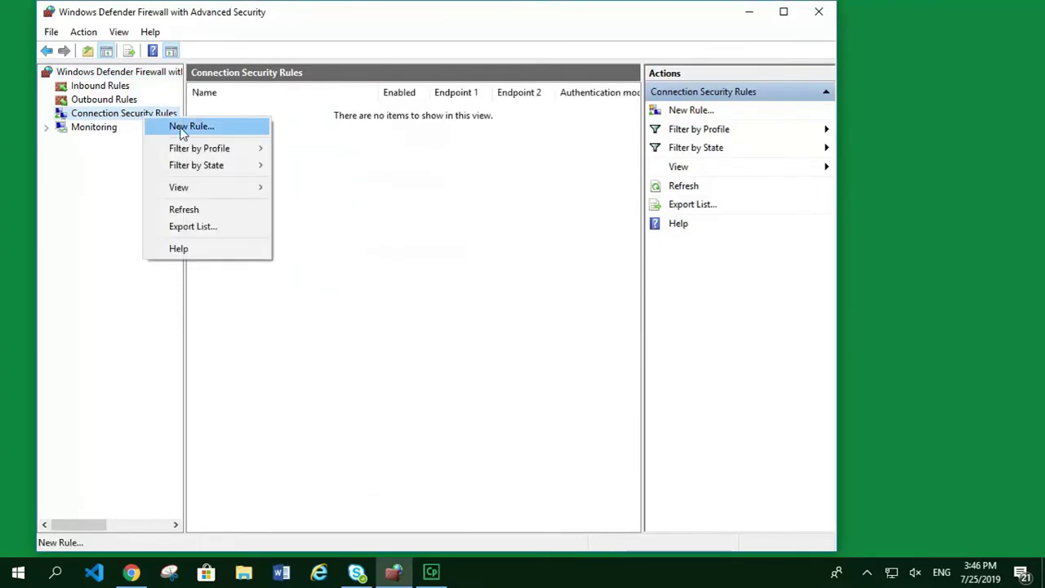
left_click(181, 129)
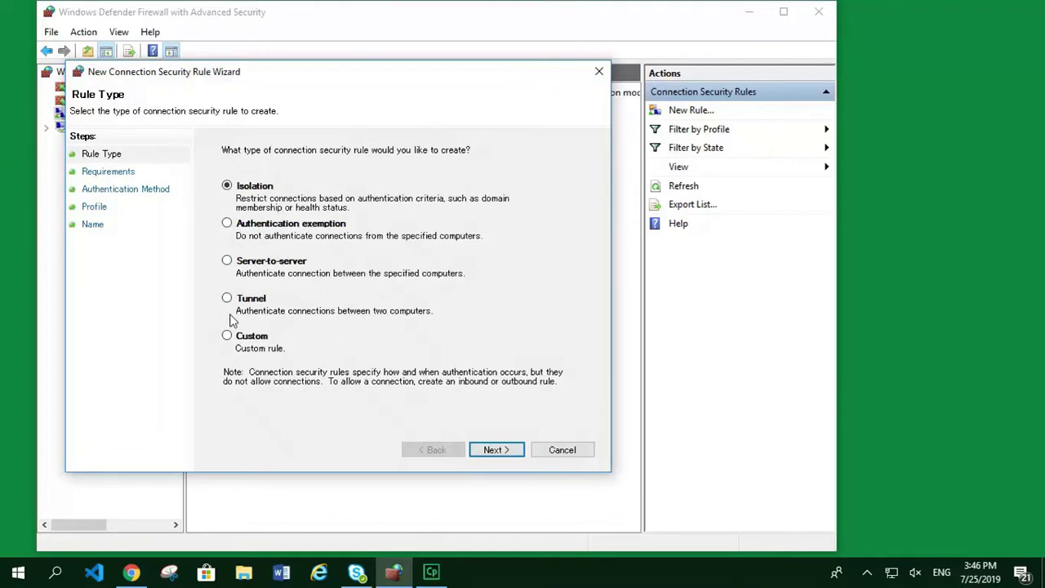
left_click(243, 337)
left_click(500, 450)
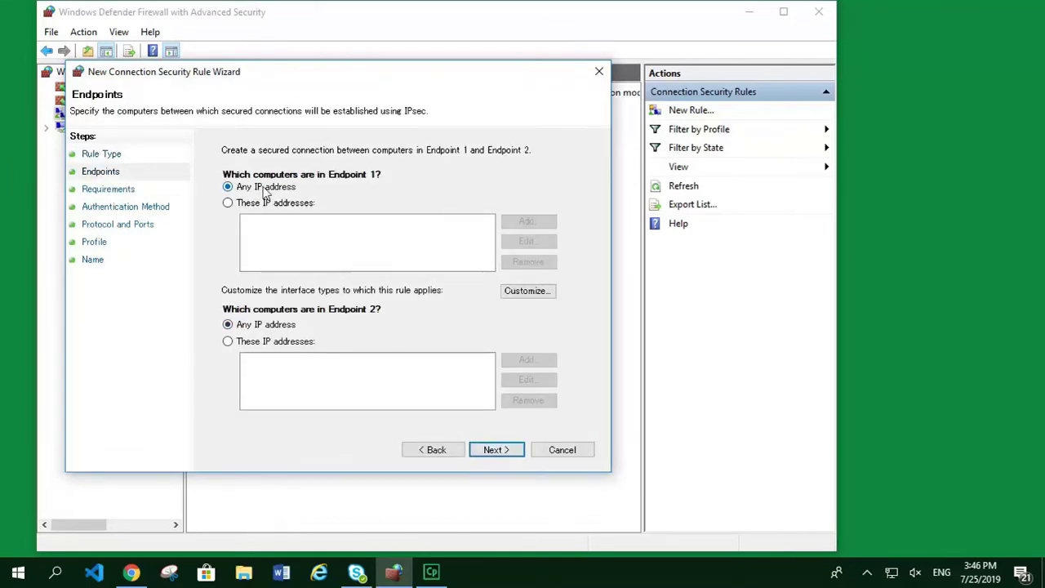
Restrict Endpoint 2 to IP address 192.168.1.20.
left_click(286, 346)
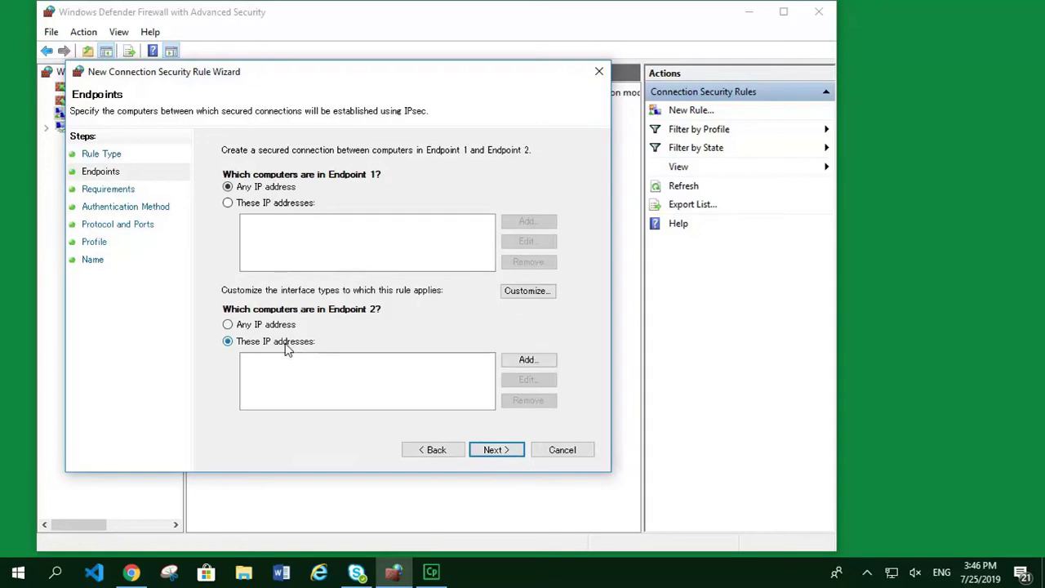
left_click(526, 364)
type("192.168.1")
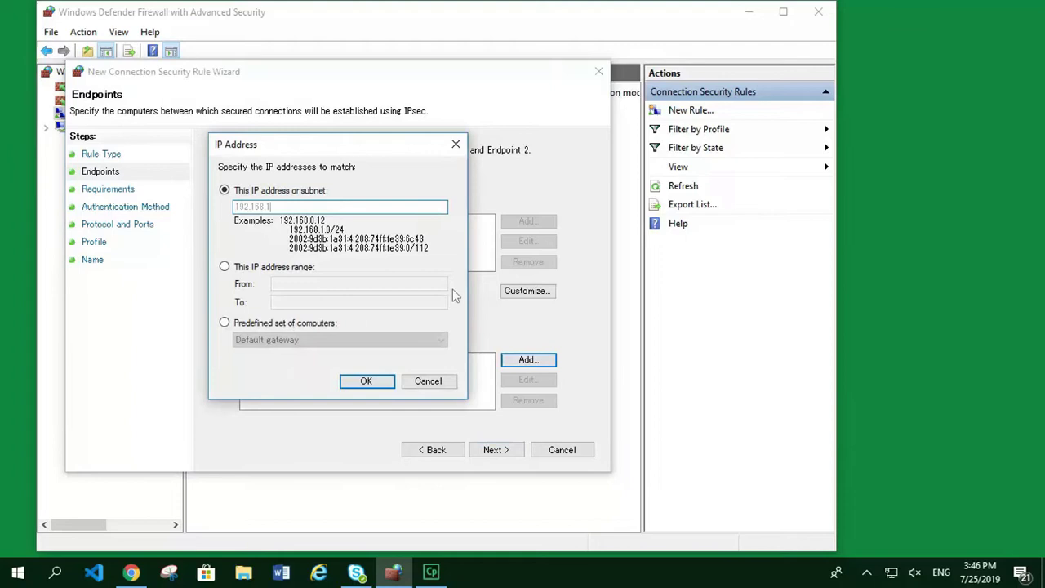
type(".20")
left_click(368, 378)
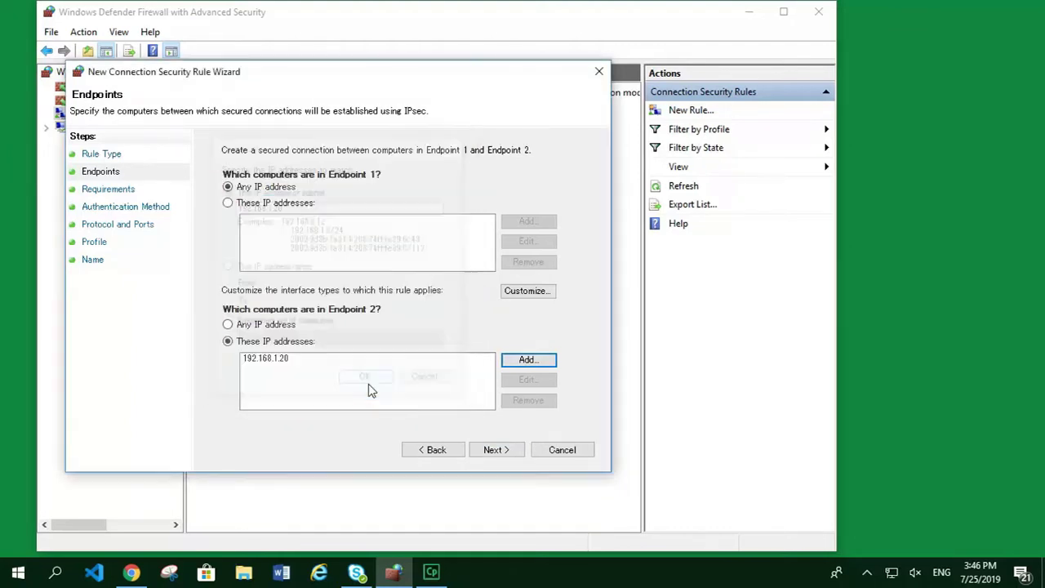
left_click(497, 450)
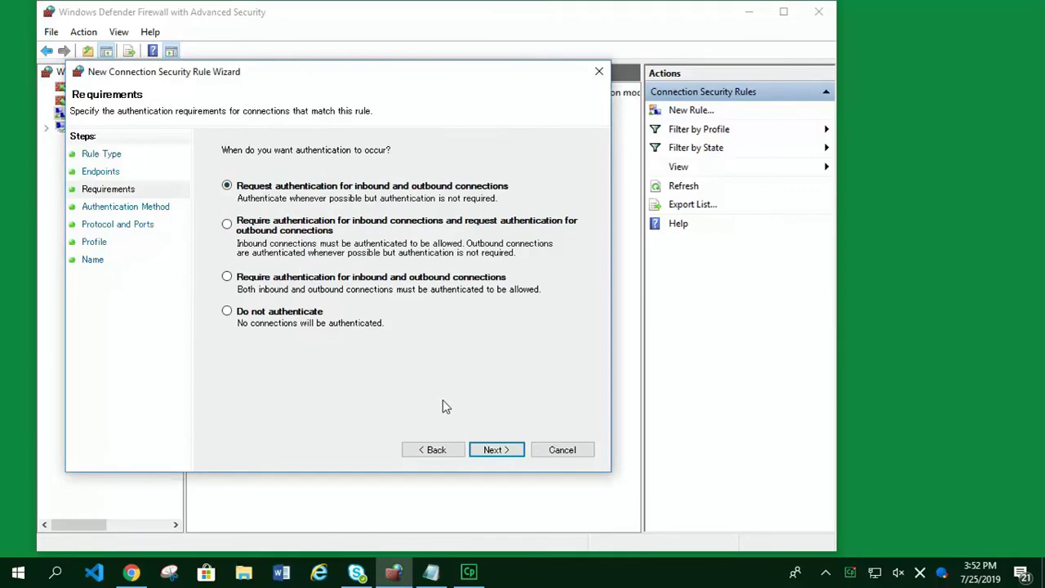
left_click(504, 450)
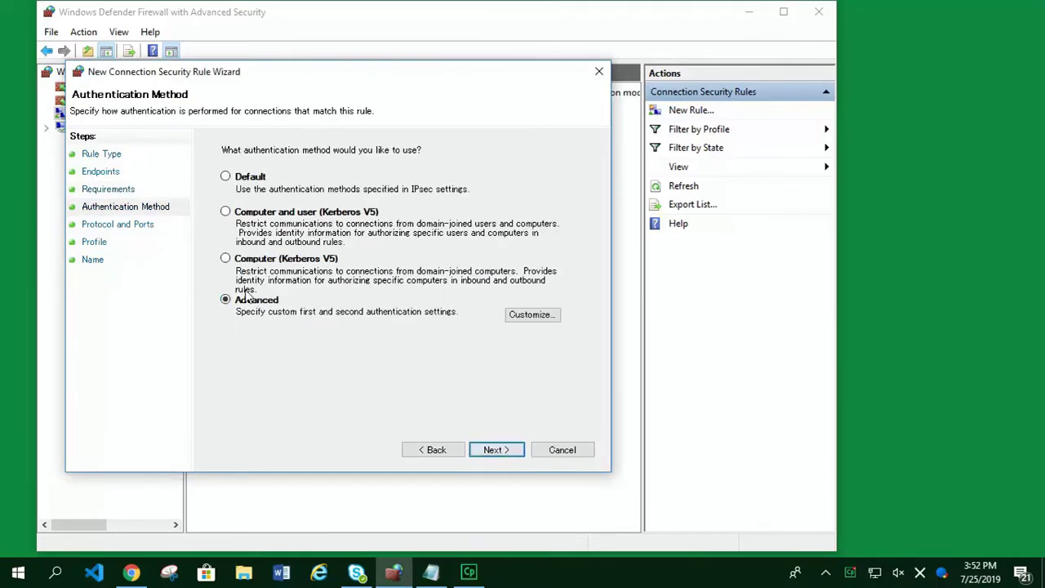
left_click(533, 317)
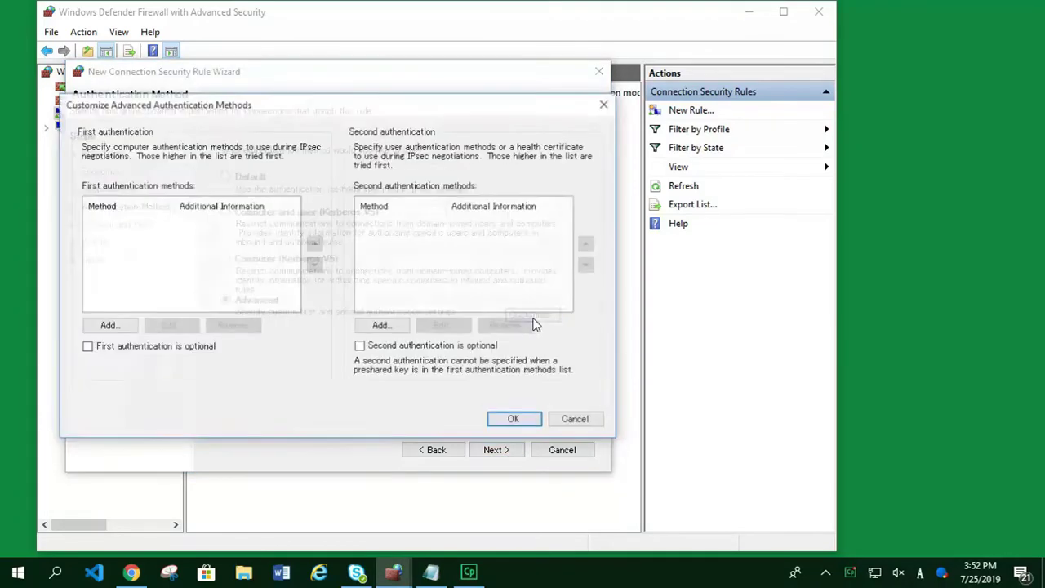
left_click(106, 327)
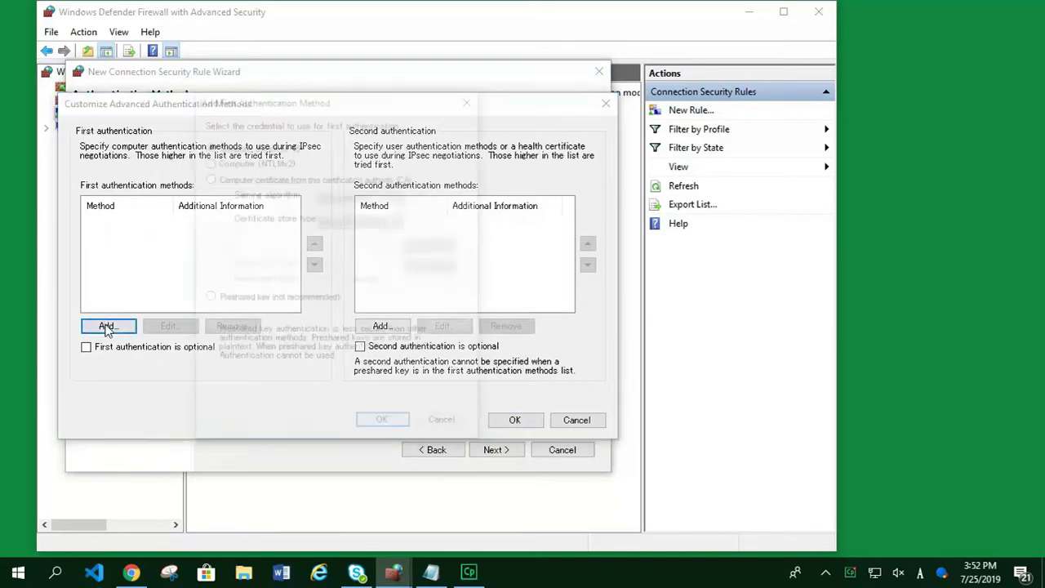
left_click(247, 299)
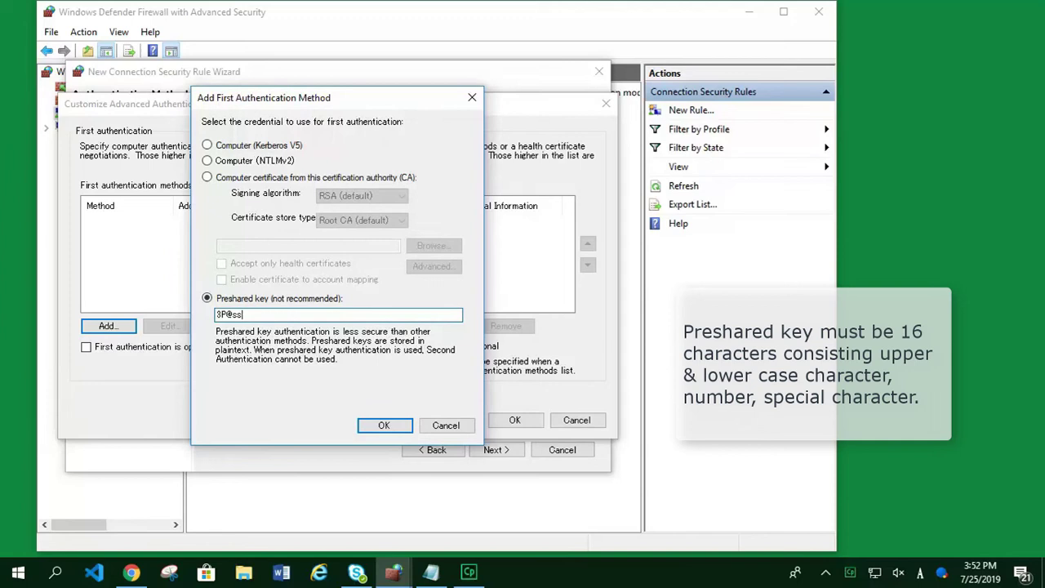
left_click(385, 426)
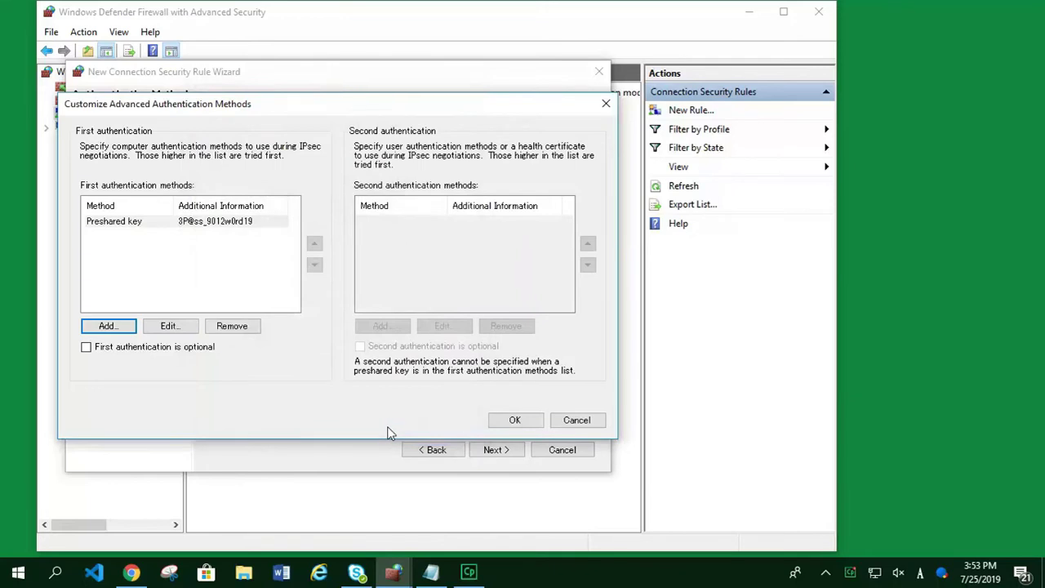
left_click(516, 422)
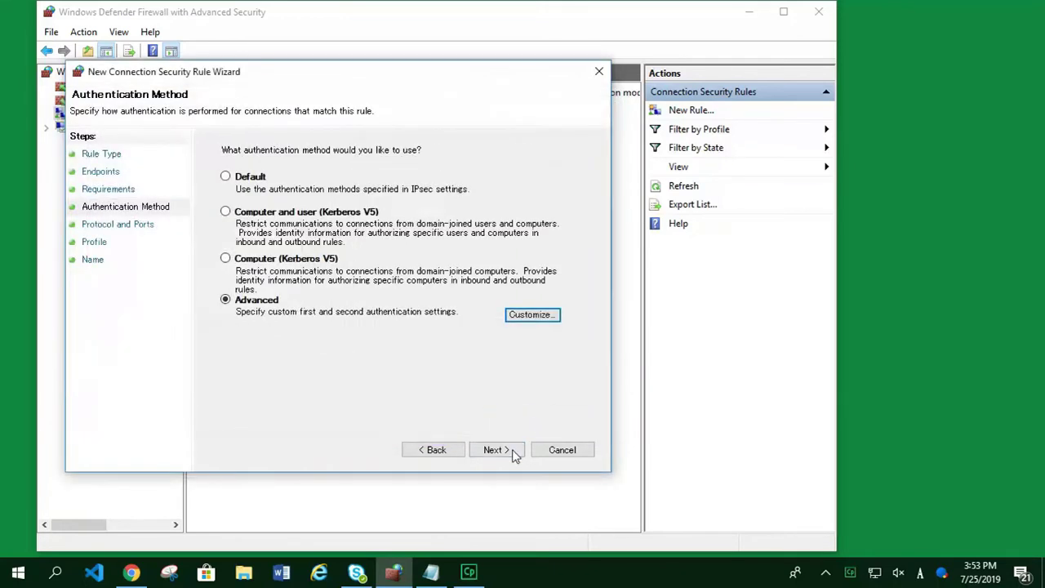
Limit the rule to the TCP protocol on all ports.
left_click(514, 456)
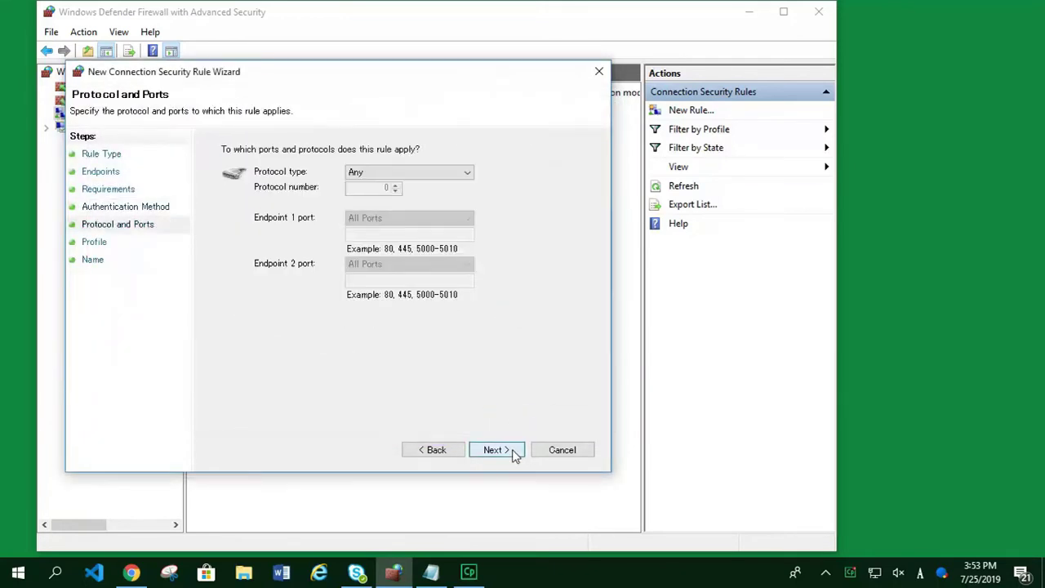
left_click(389, 178)
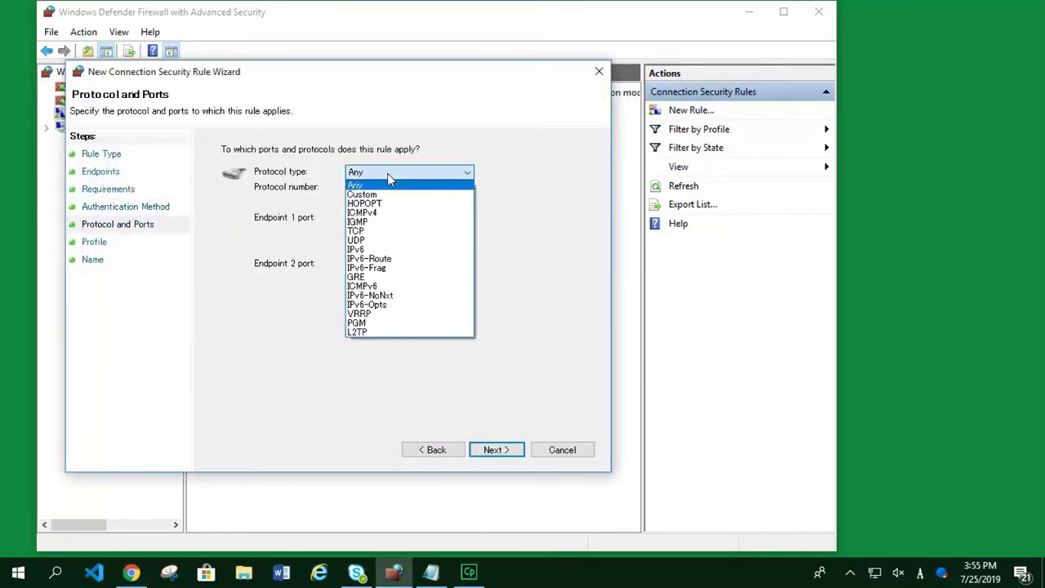
left_click(393, 235)
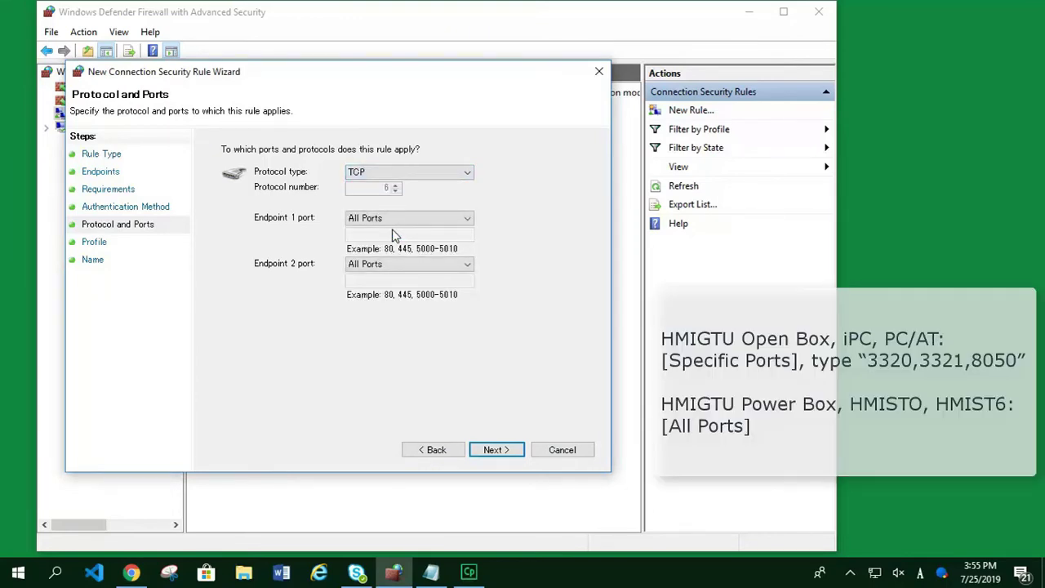
left_click(378, 264)
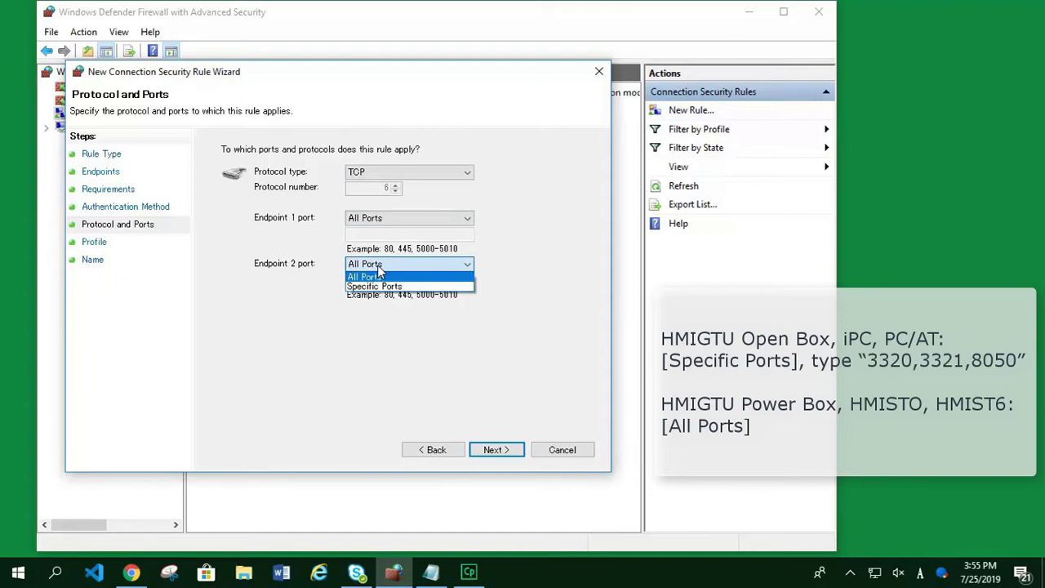
left_click(378, 275)
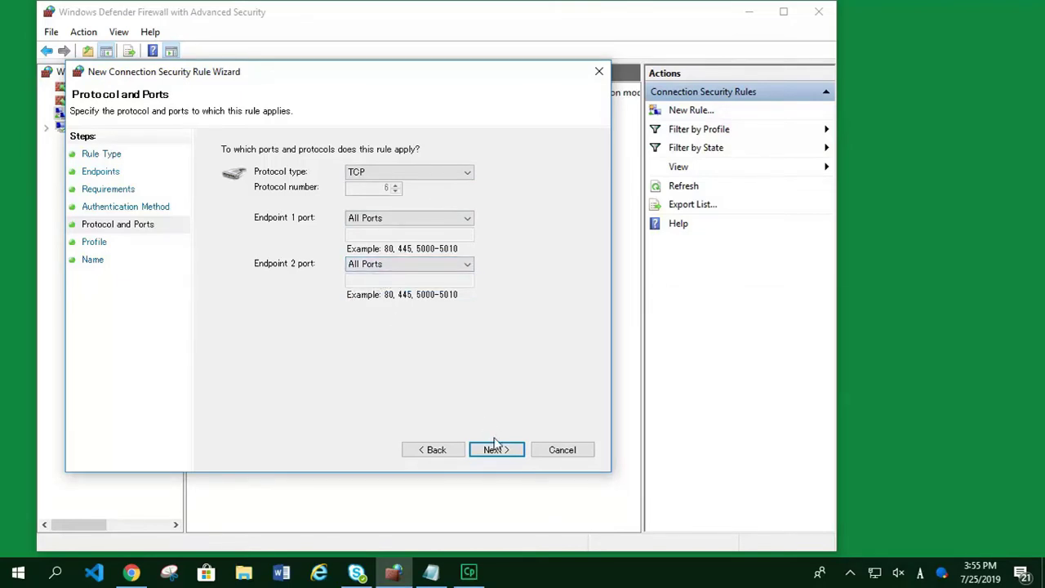
Keep the default profiles, name the rule Ipsec_Transfer, and finish it.
left_click(497, 450)
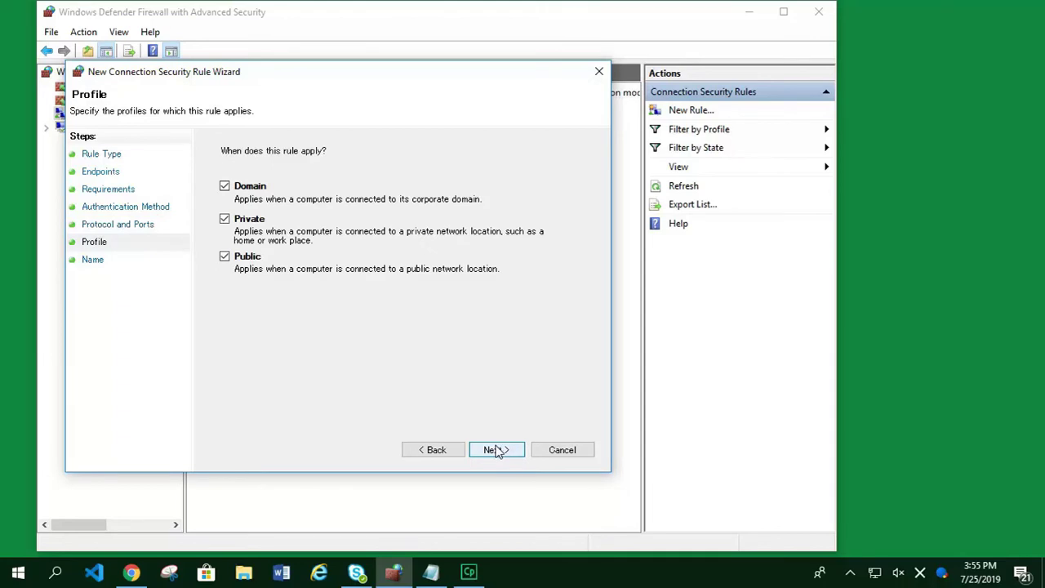
left_click(498, 450)
type("_")
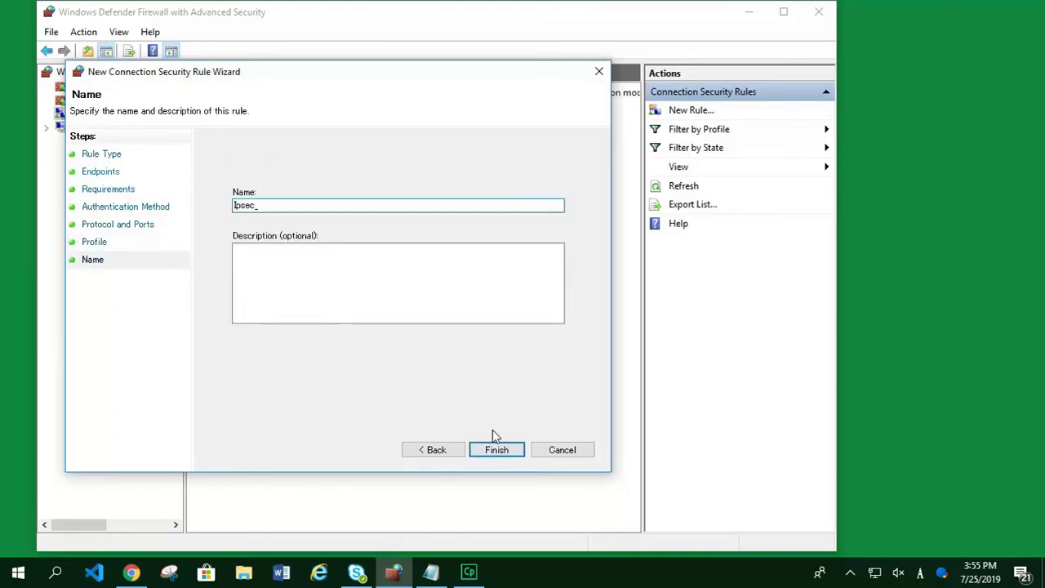
type("Transfer")
left_click(503, 459)
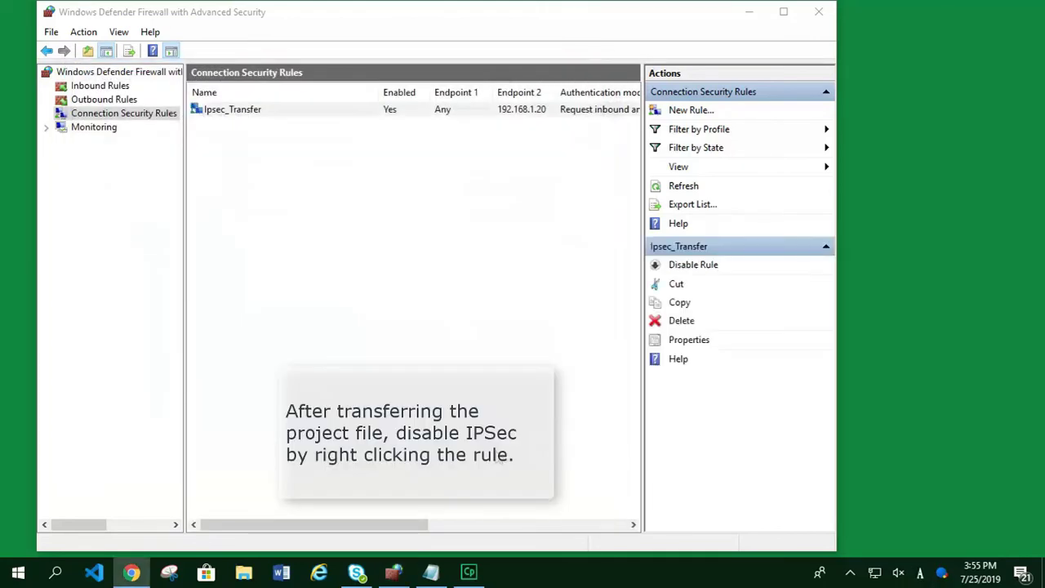
left_click(392, 115)
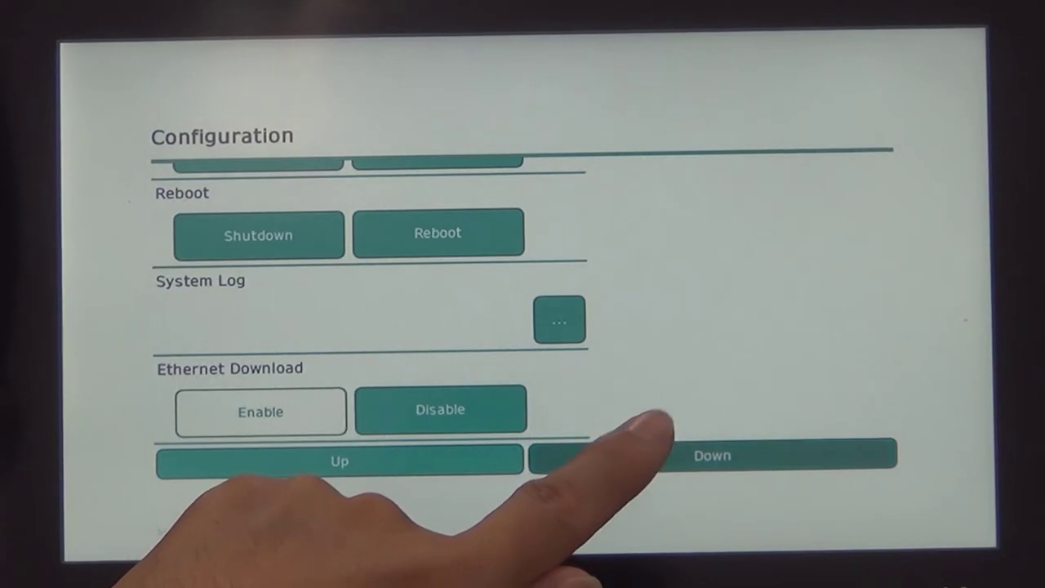
Enable panel IPsec with a preshared key, save and reboot, then enable Ethernet download.
left_click(657, 451)
left_click(559, 393)
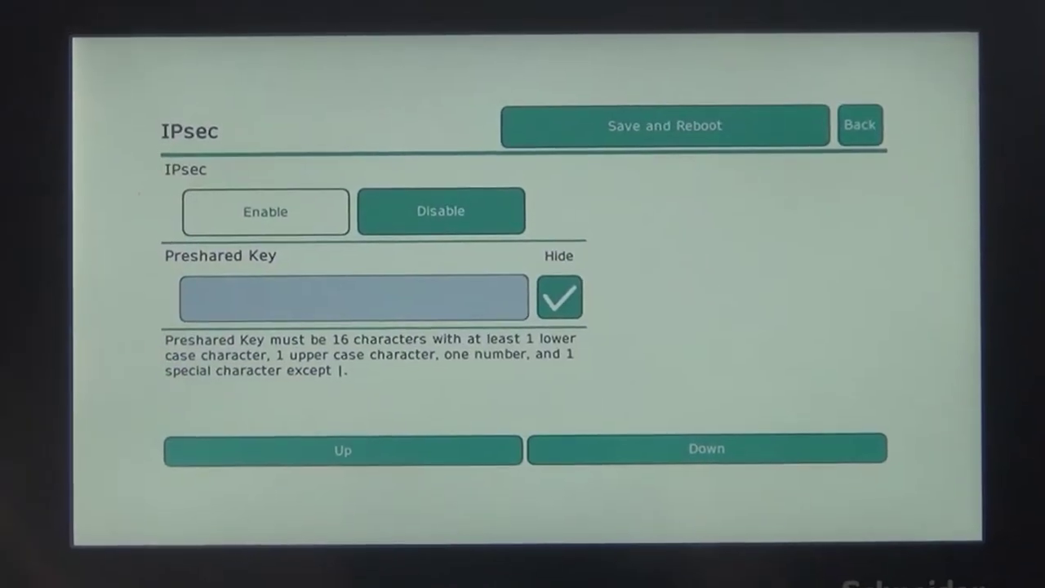
left_click(247, 210)
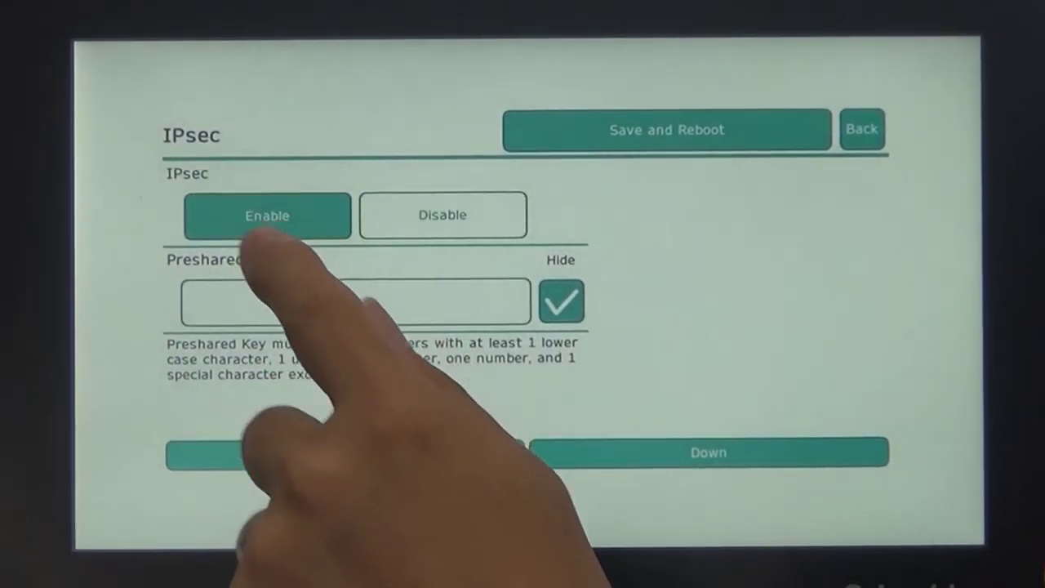
left_click(380, 301)
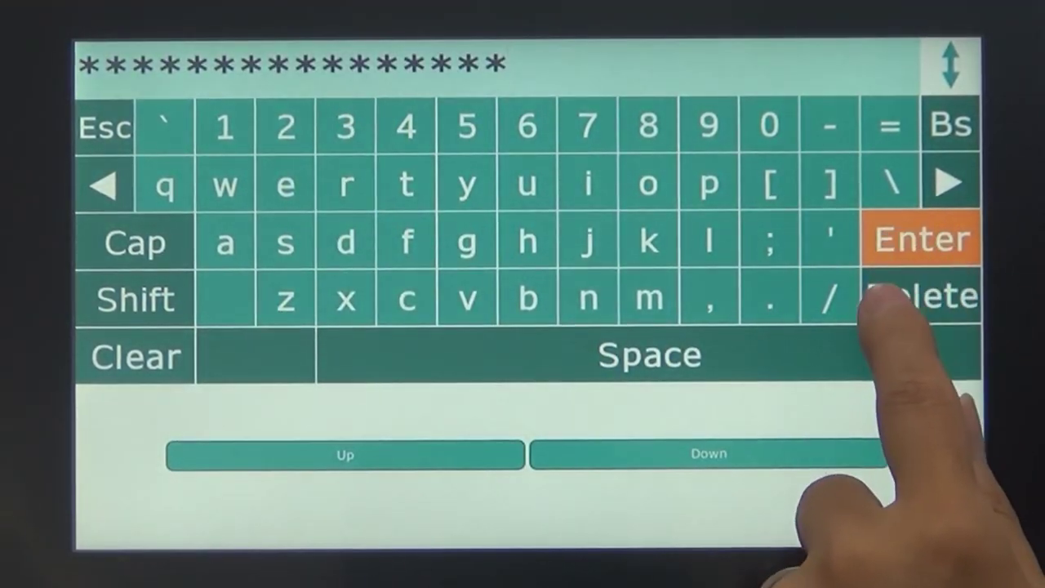
left_click(915, 228)
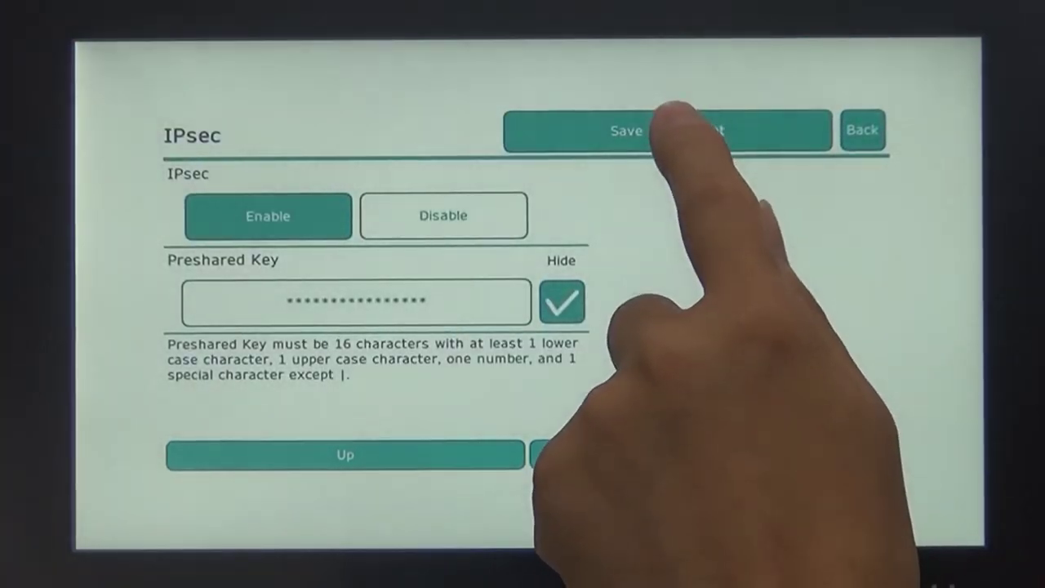
left_click(666, 129)
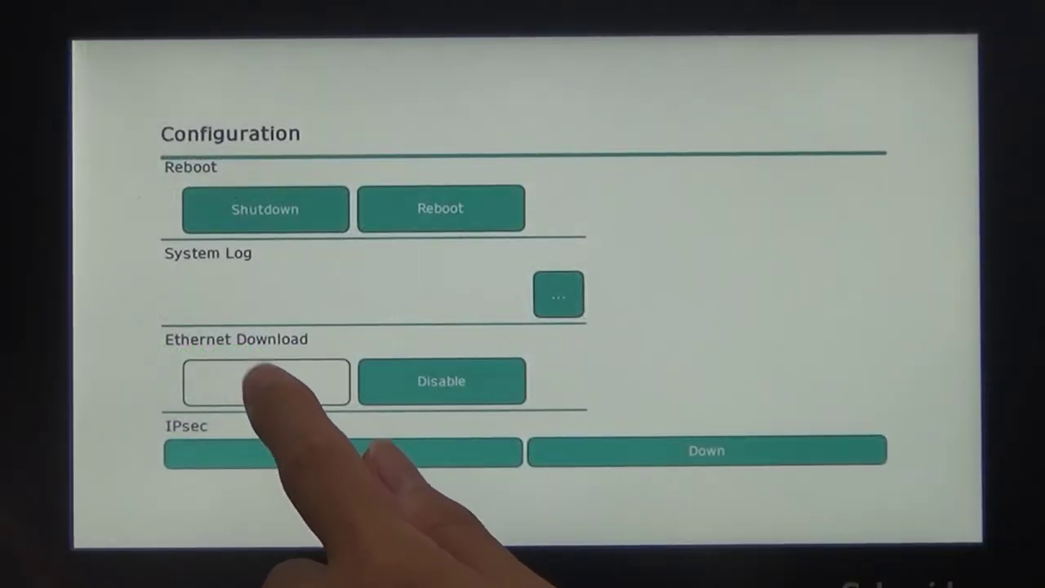
left_click(249, 375)
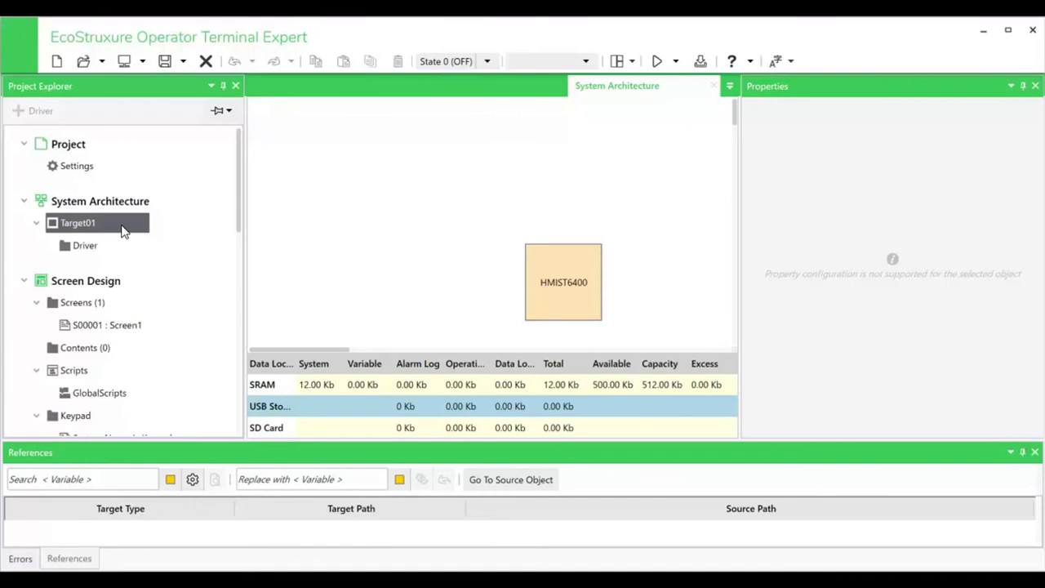
Switch Target01's transfer method to Ethernet and begin entering IP 10.181.78.158.
left_click(104, 233)
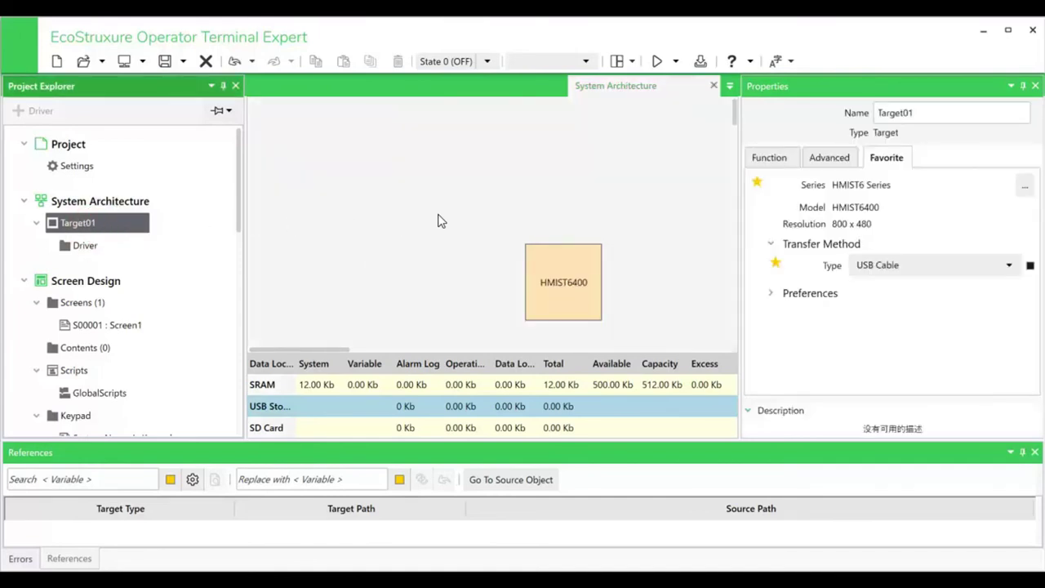
left_click(908, 272)
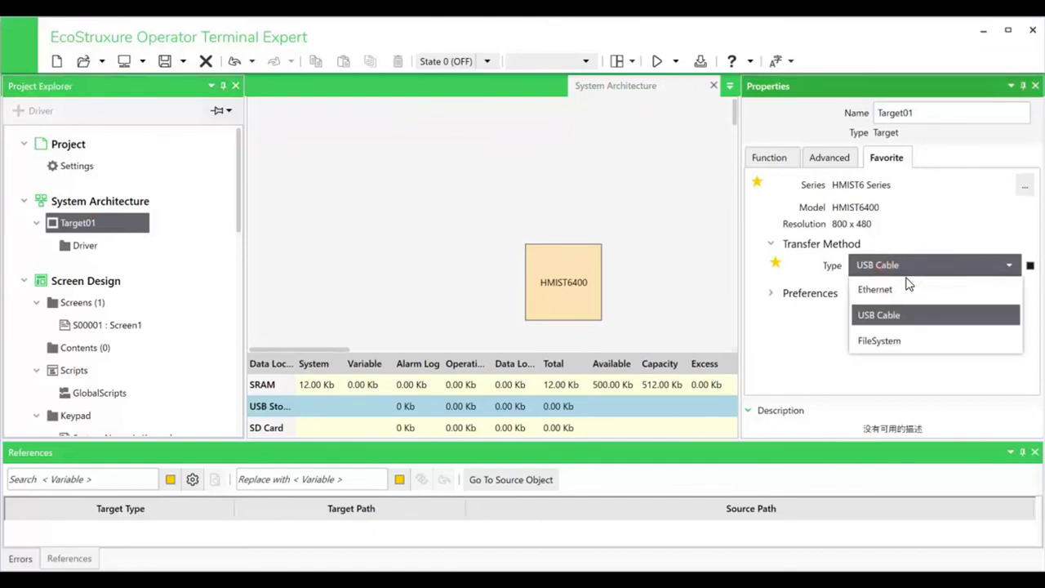
left_click(907, 288)
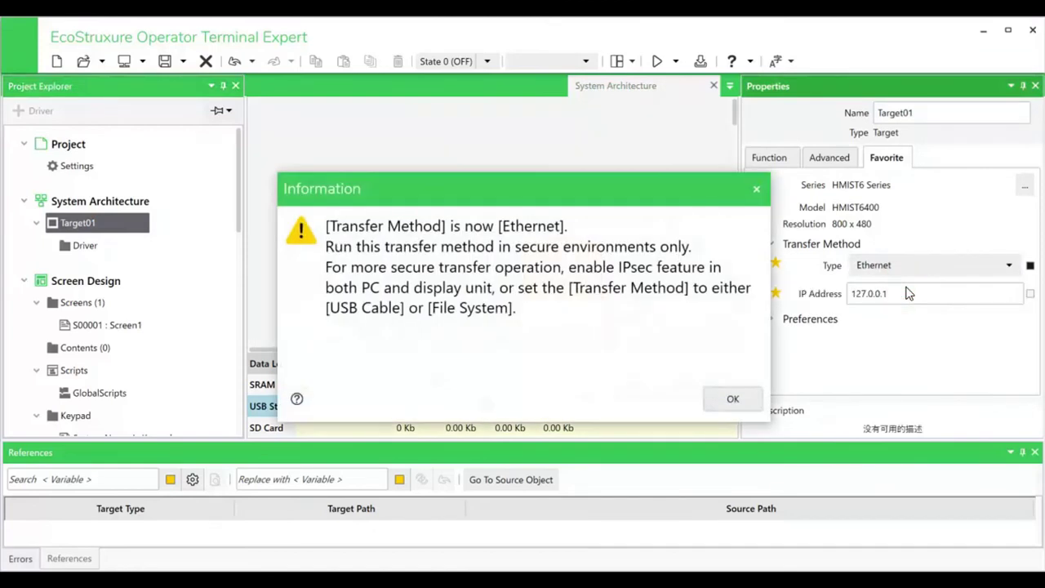
left_click(735, 399)
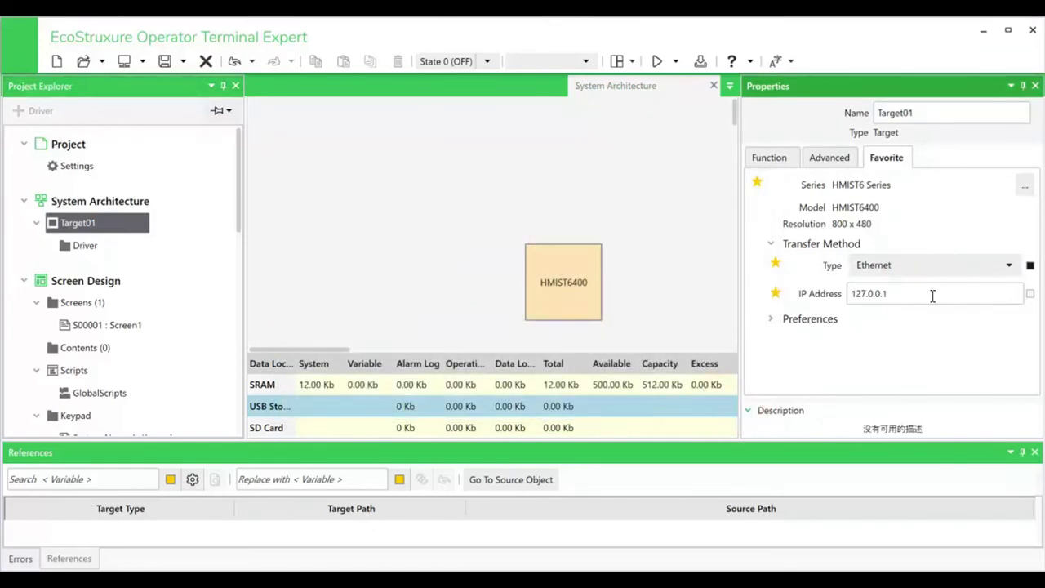
left_click_drag(933, 292, 832, 291)
type("10.181.78.158")
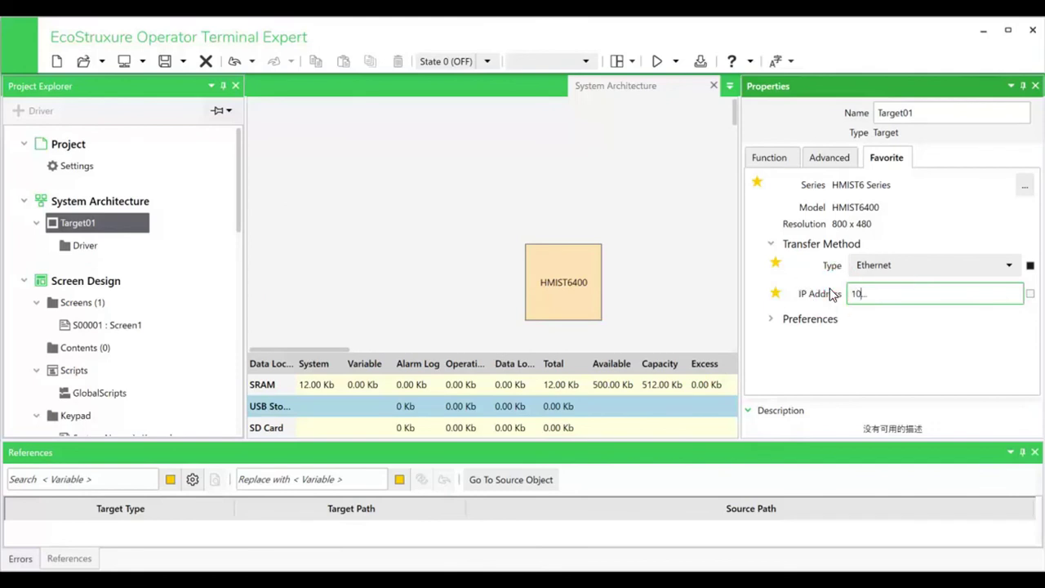